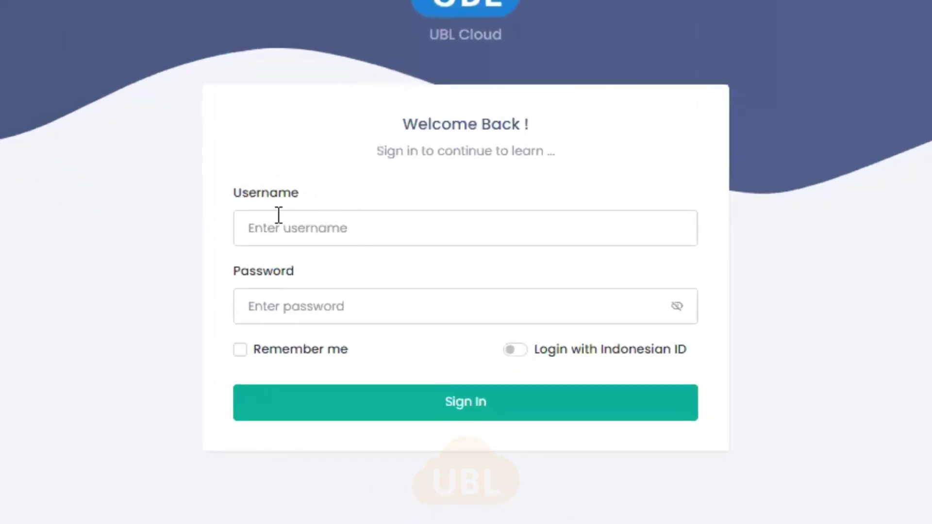
Step: Sign in to UBL Cloud with the teacher's e-mail as username and the account password
{"action": "left_click", "coordinate": [247, 224]}
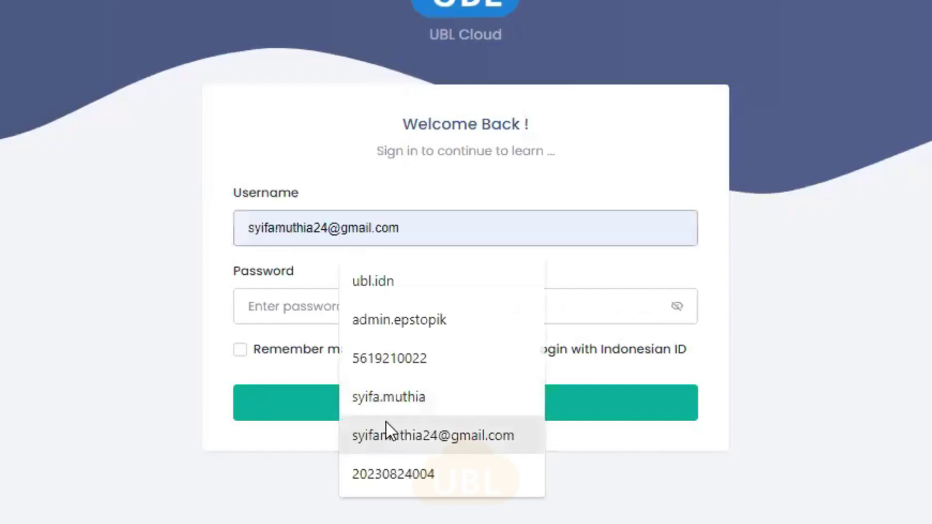
{"action": "left_click", "coordinate": [385, 435]}
{"action": "left_click", "coordinate": [334, 313]}
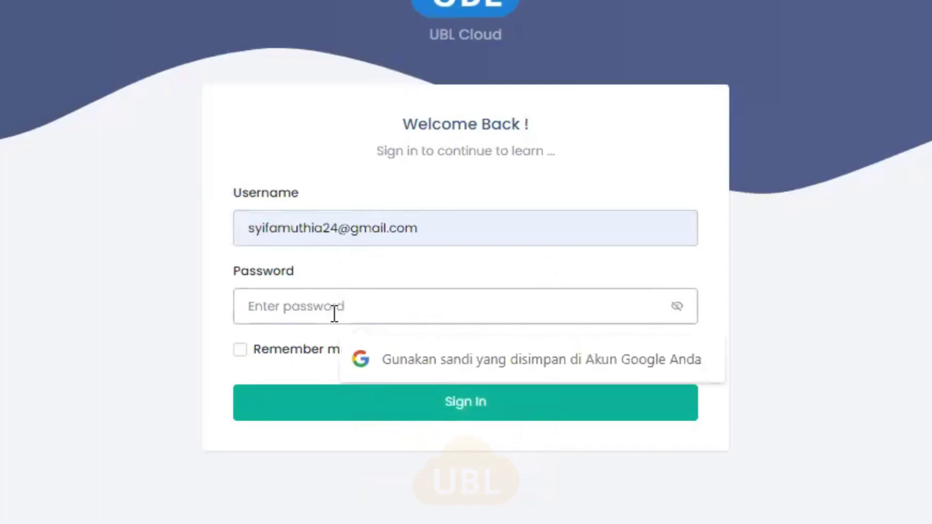
{"action": "type", "text": "•••••"}
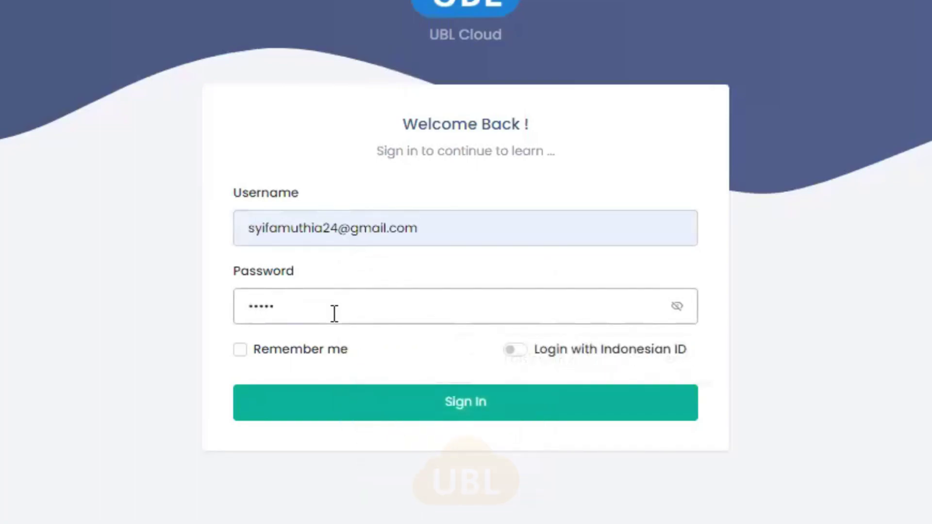
{"action": "left_click", "coordinate": [439, 405]}
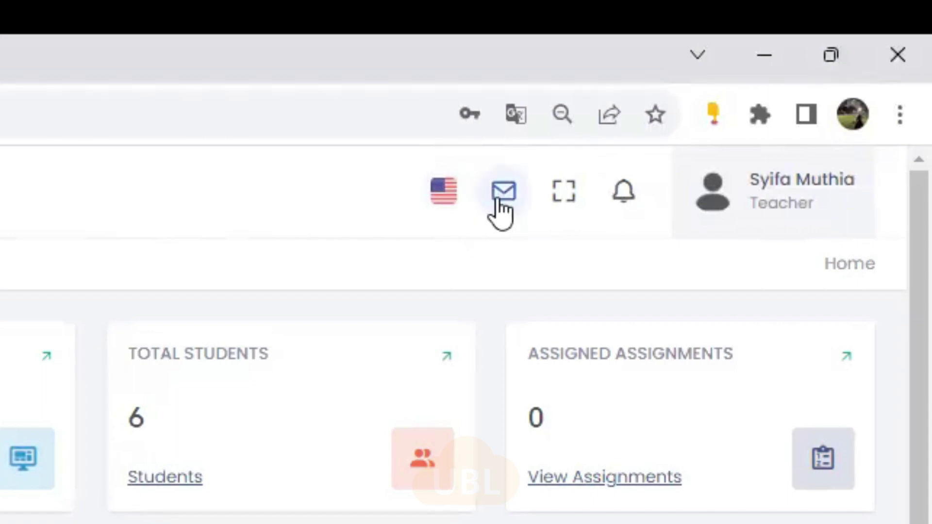
Step: Check which interface languages are available for the site
{"action": "left_click", "coordinate": [443, 201]}
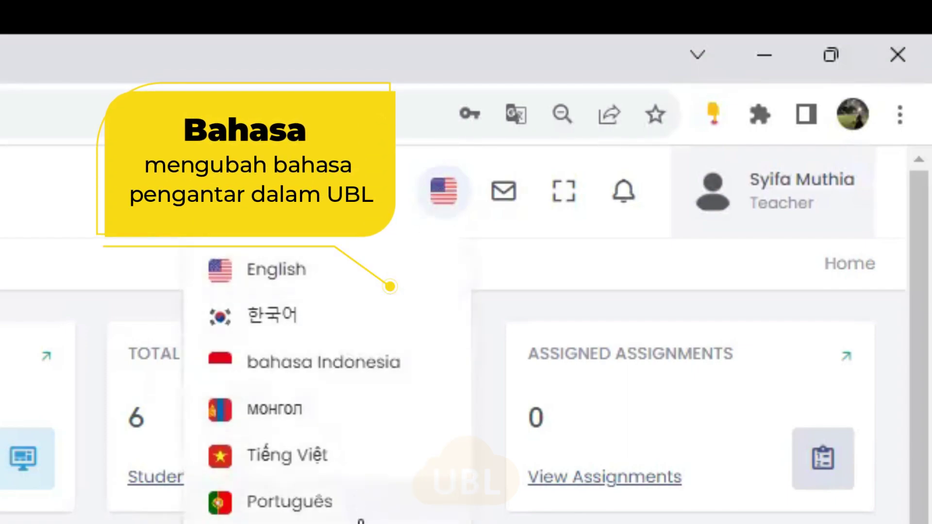
{"action": "left_click", "coordinate": [347, 287]}
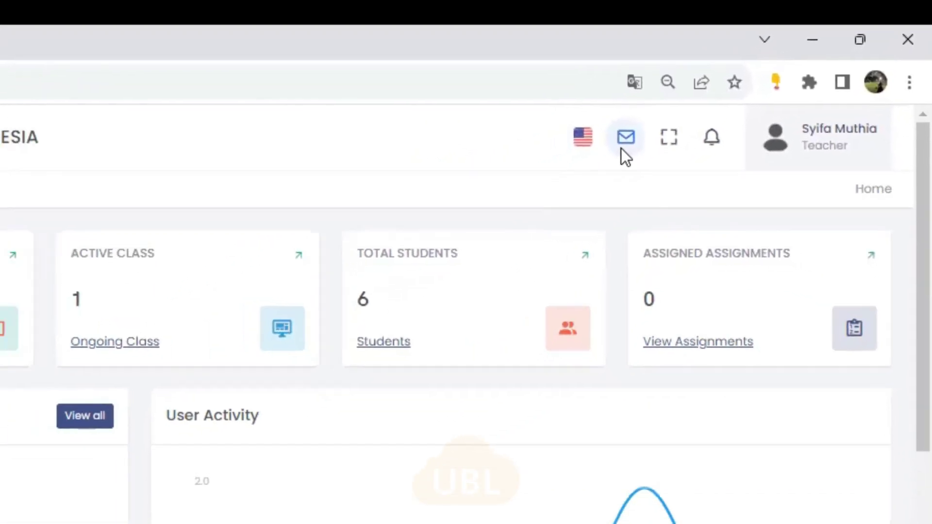
Step: Open the mailbox, start composing an email, and examine the student recipient list and subject field
{"action": "left_click", "coordinate": [623, 145]}
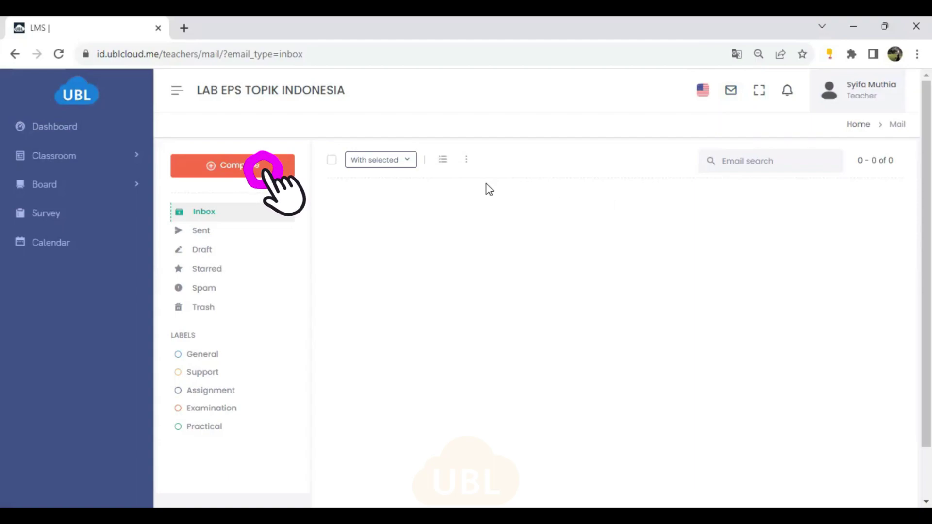
{"action": "left_click", "coordinate": [212, 171]}
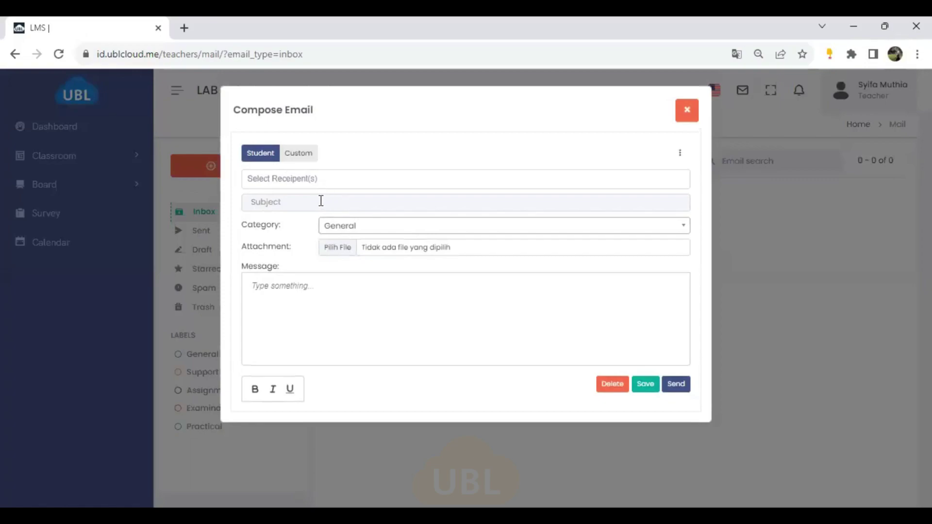
{"action": "left_click", "coordinate": [290, 183]}
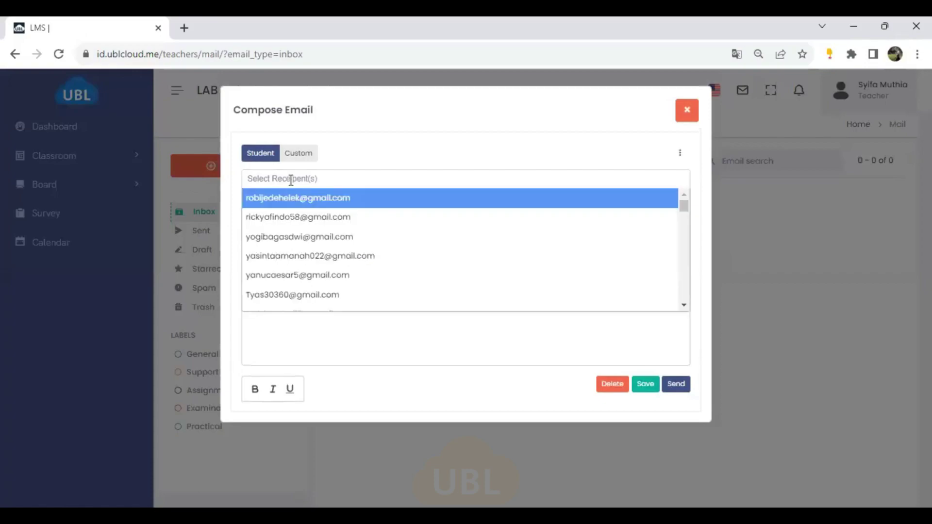
{"action": "left_click", "coordinate": [358, 158]}
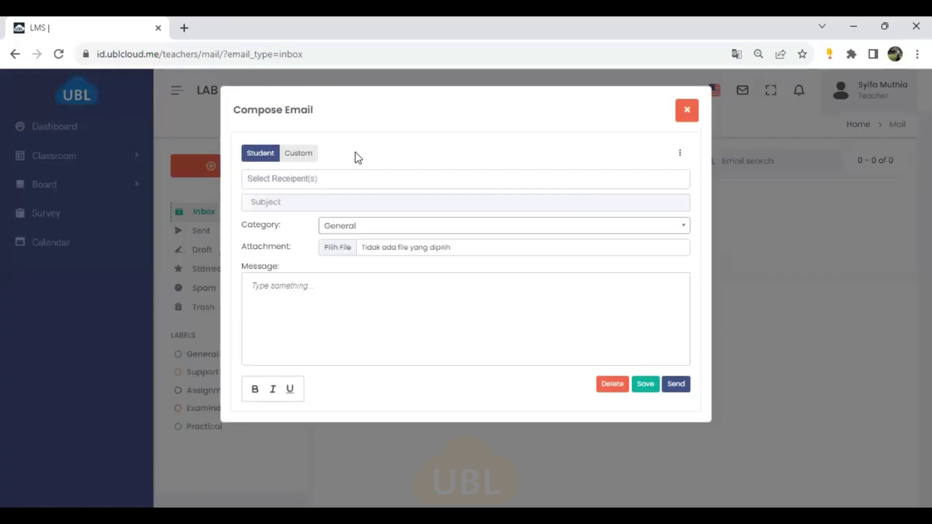
{"action": "left_click", "coordinate": [333, 196]}
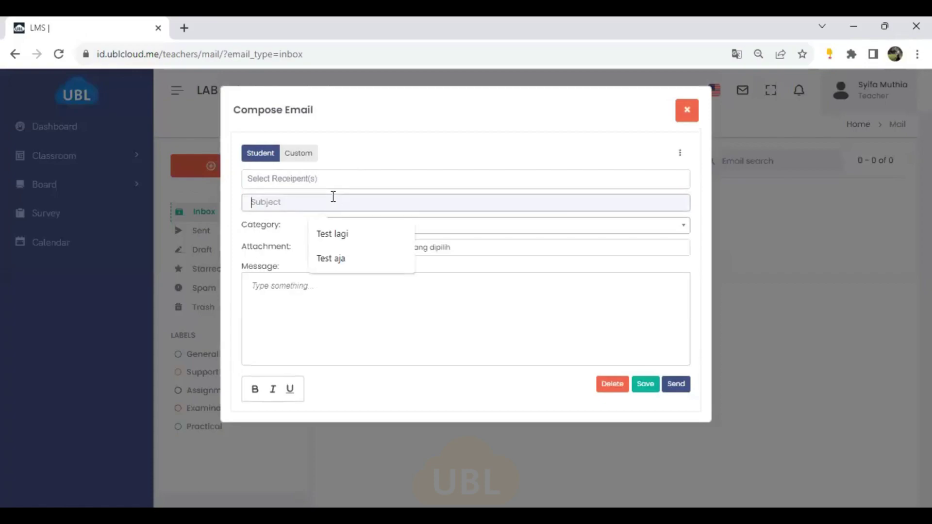
{"action": "left_click", "coordinate": [441, 167]}
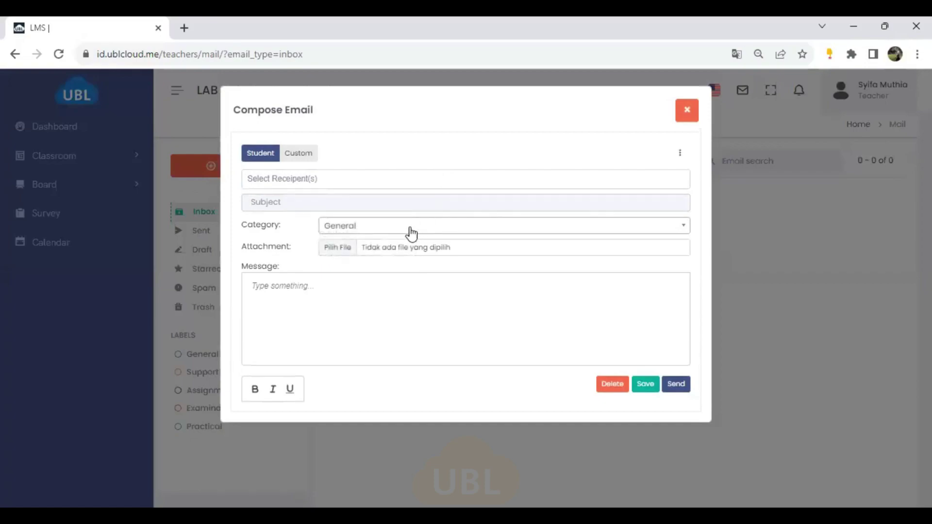
Step: Examine the email's category choices and message area, then close the compose form
{"action": "left_click", "coordinate": [346, 232]}
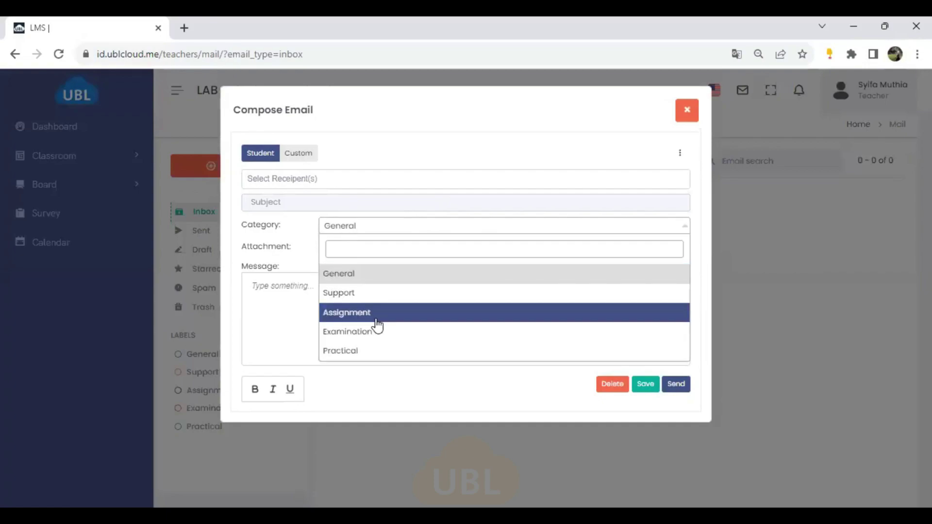
{"action": "left_click", "coordinate": [277, 298]}
{"action": "left_click", "coordinate": [280, 294]}
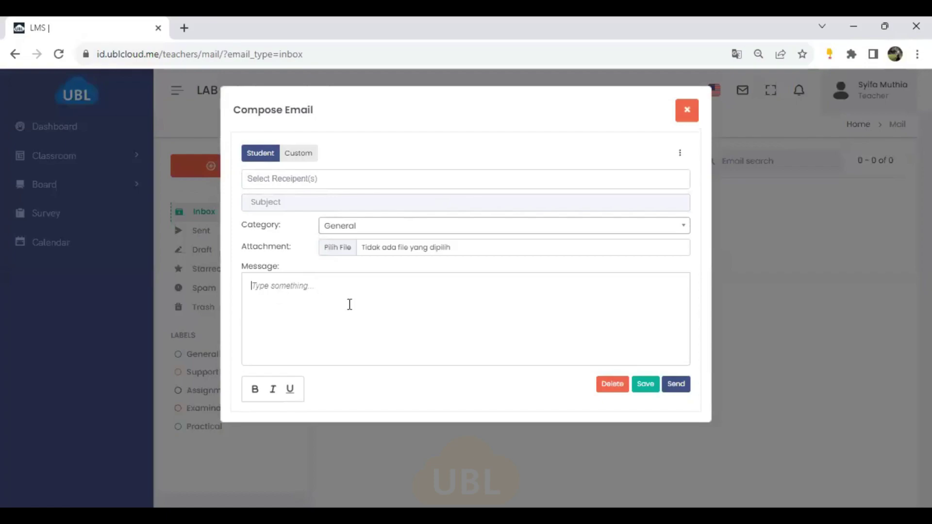
{"action": "left_click", "coordinate": [677, 385]}
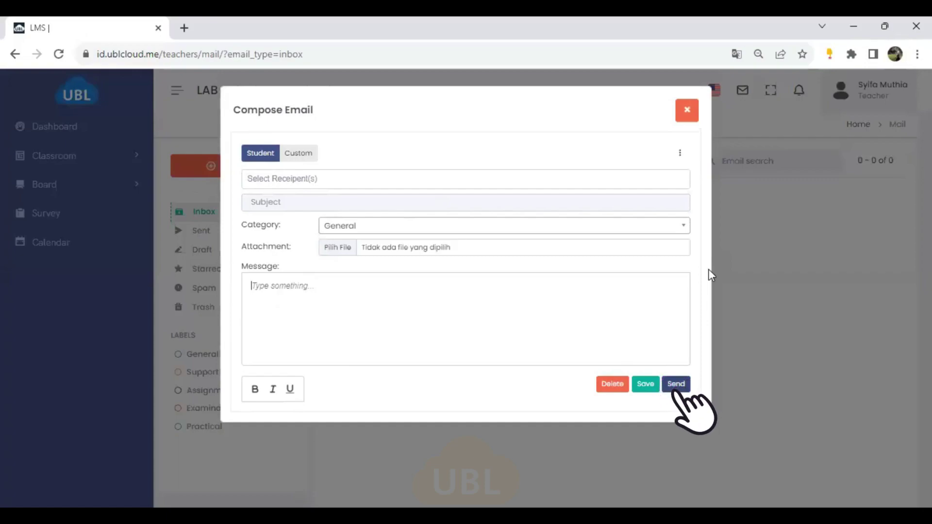
{"action": "left_click", "coordinate": [687, 111]}
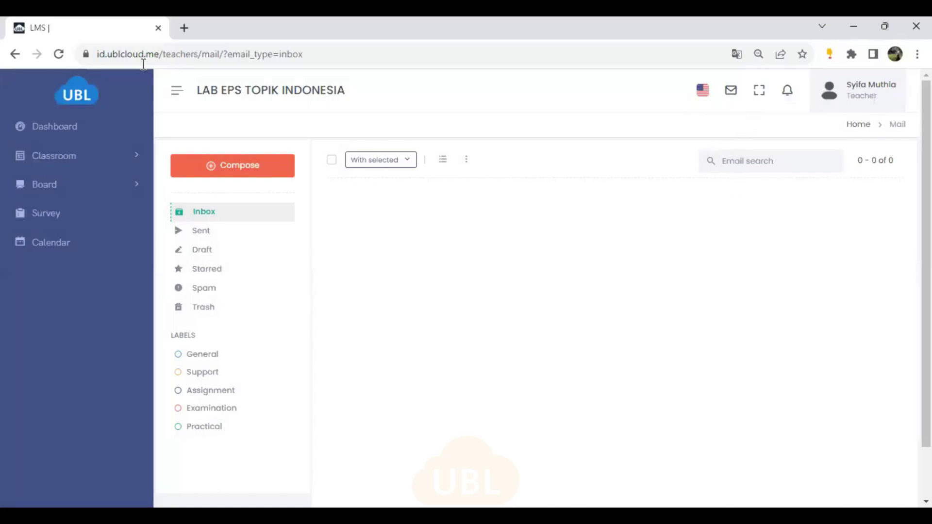
Step: Return to the teacher dashboard and switch full-screen mode on and back off
{"action": "left_click", "coordinate": [80, 128]}
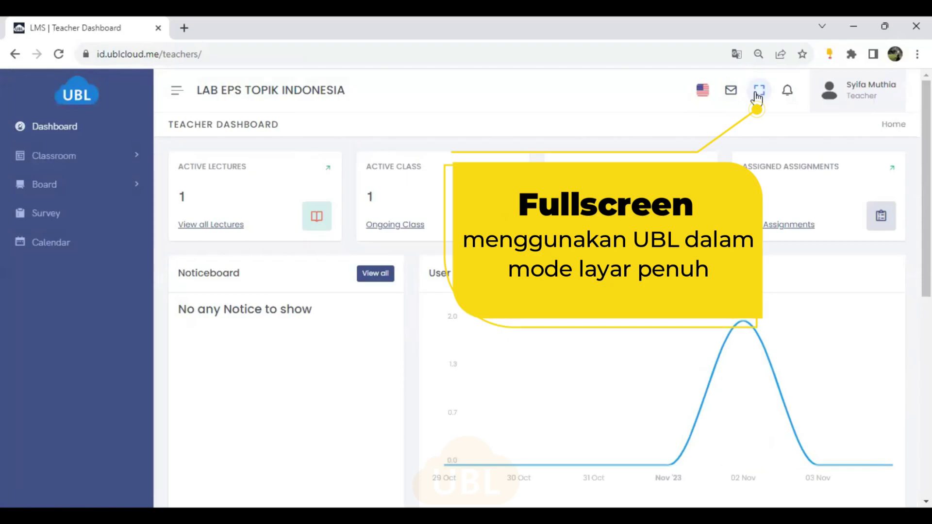
{"action": "left_click", "coordinate": [757, 92]}
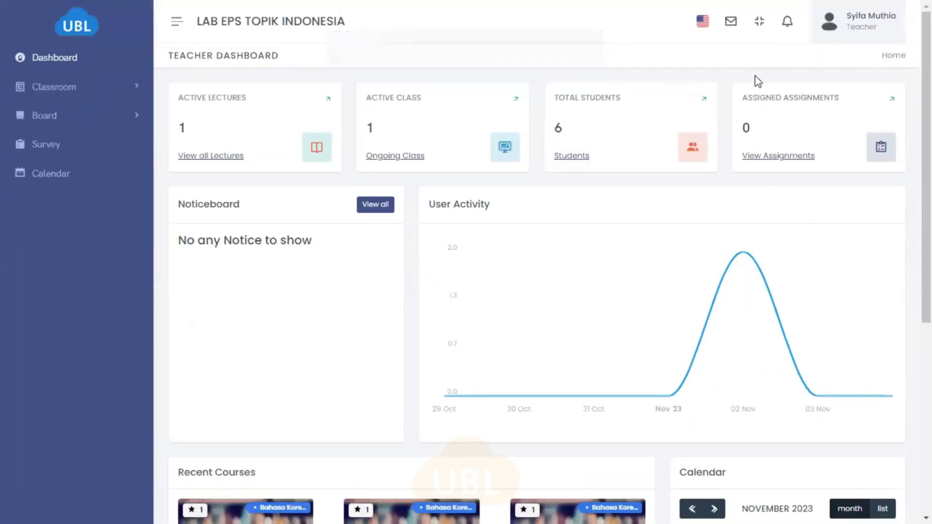
{"action": "left_click", "coordinate": [759, 21]}
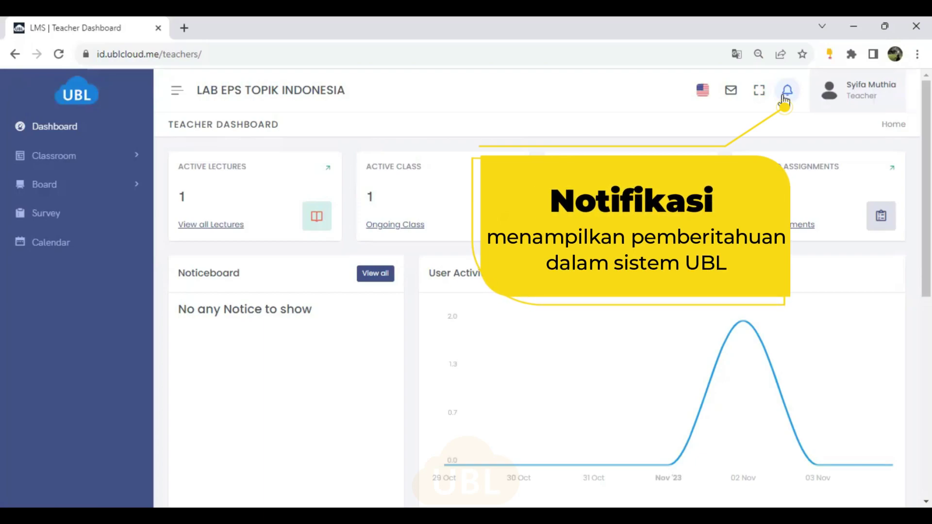
Step: View the system notifications and close their list
{"action": "left_click", "coordinate": [784, 97]}
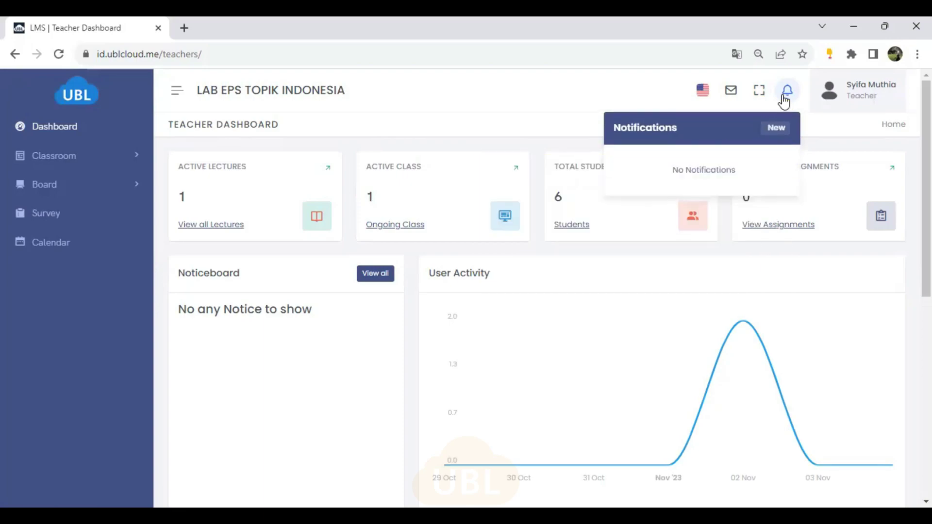
{"action": "left_click", "coordinate": [767, 158]}
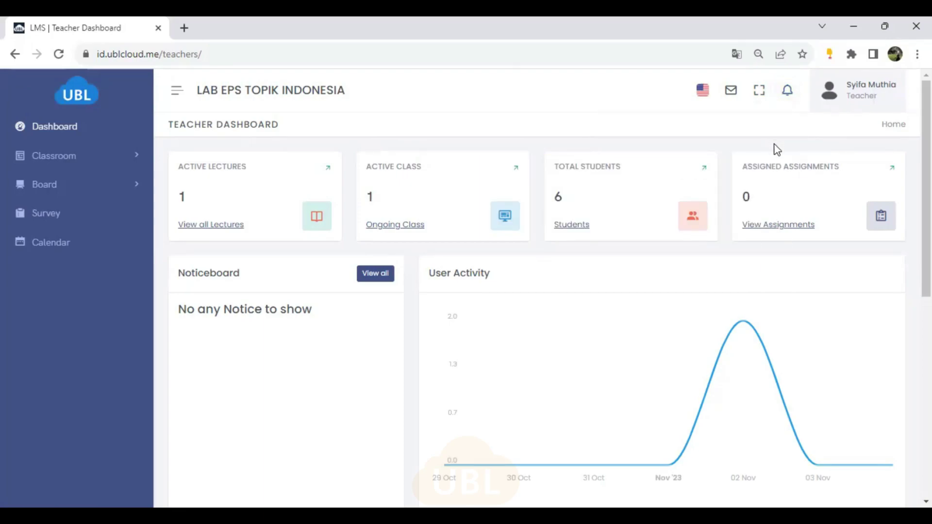
Step: Open the teacher's member profile and go to its password change form
{"action": "left_click", "coordinate": [872, 101]}
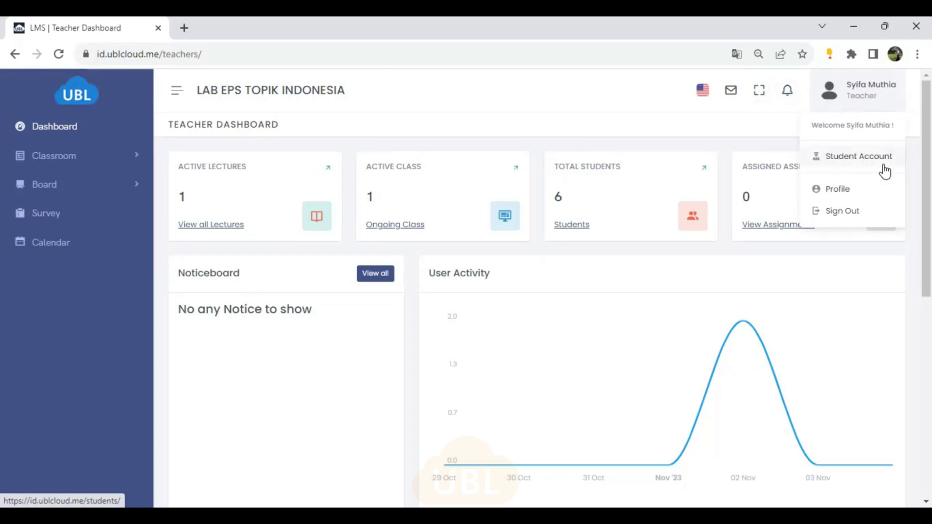
{"action": "left_click", "coordinate": [844, 195]}
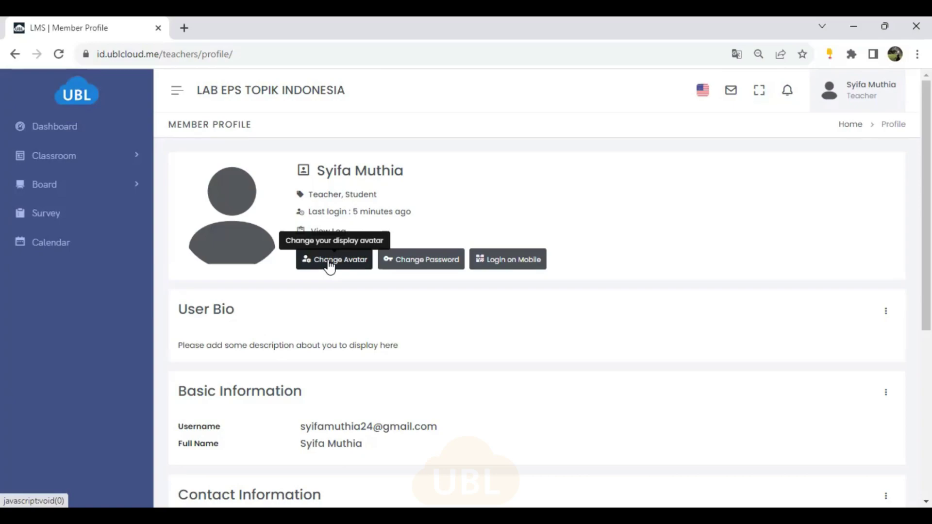
{"action": "left_click", "coordinate": [421, 270]}
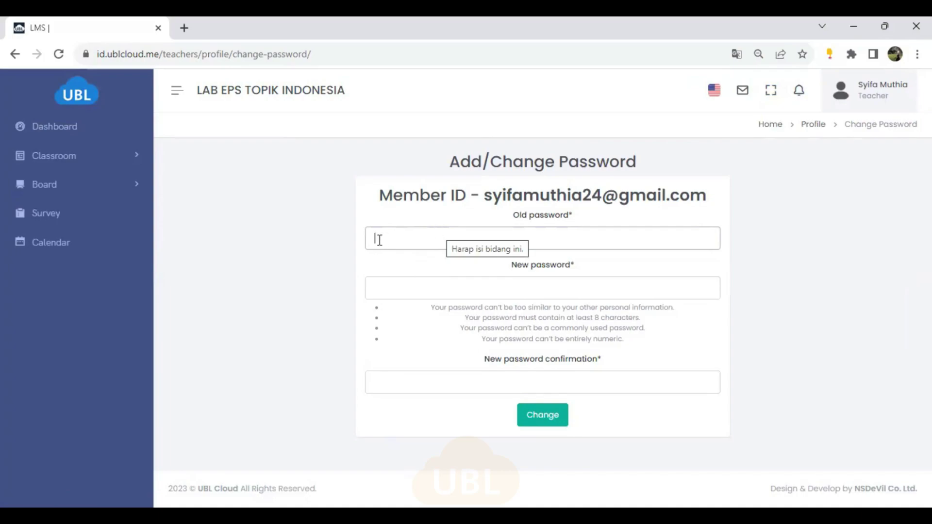
Step: Fill in the old password, the new password and its confirmation, and submit the password change
{"action": "type", "text": "•••"}
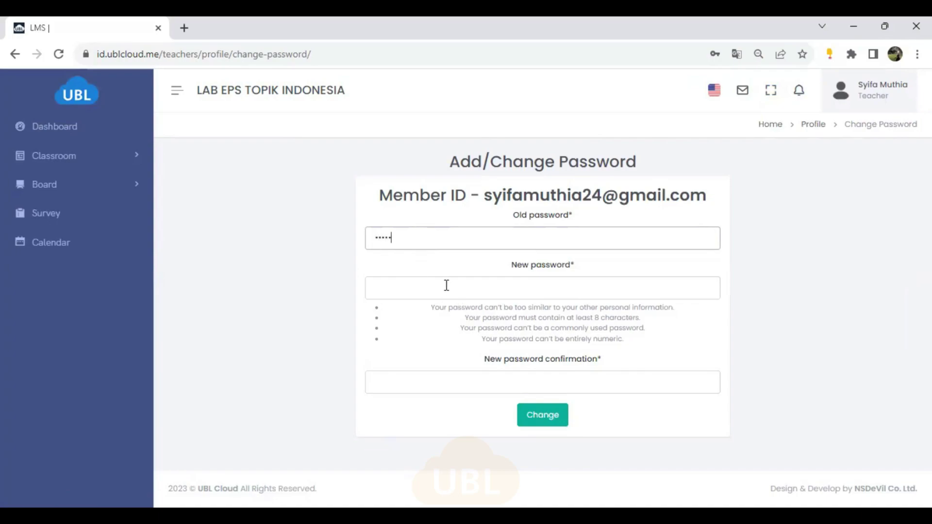
{"action": "left_click", "coordinate": [381, 290]}
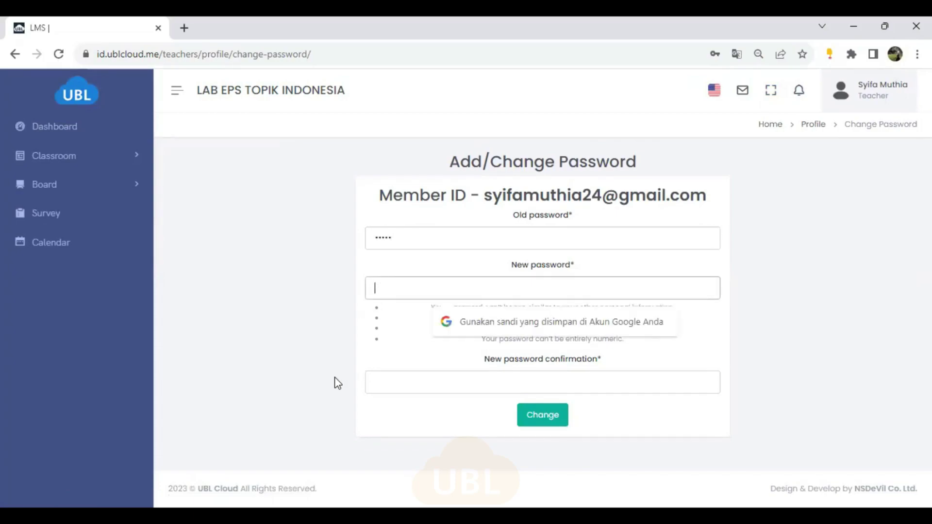
{"action": "left_click", "coordinate": [408, 334]}
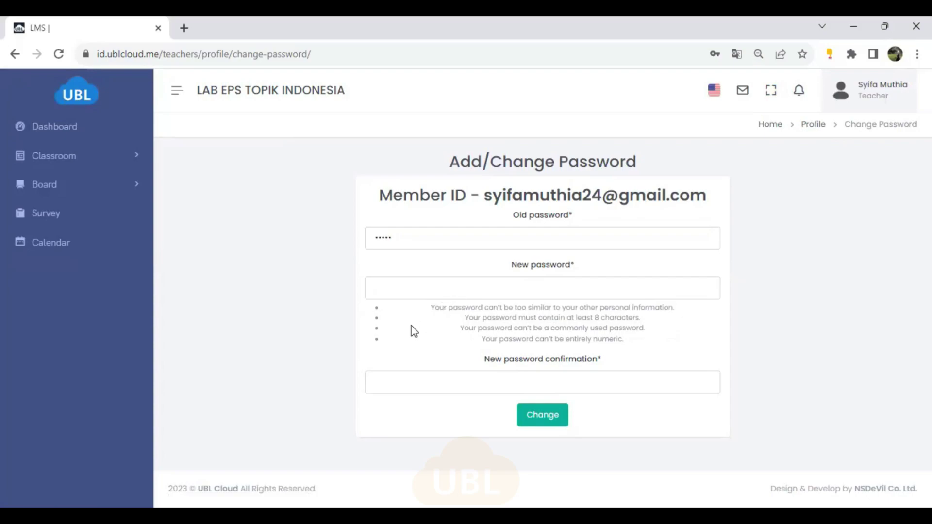
{"action": "left_click", "coordinate": [378, 293]}
{"action": "type", "text": "•••••••••••••"}
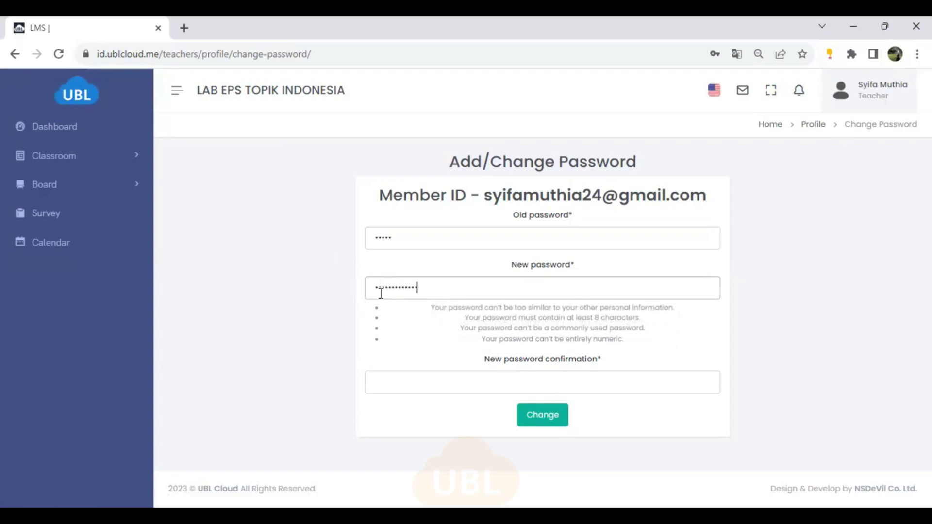
{"action": "left_click", "coordinate": [420, 384]}
{"action": "type", "text": "••••••••"}
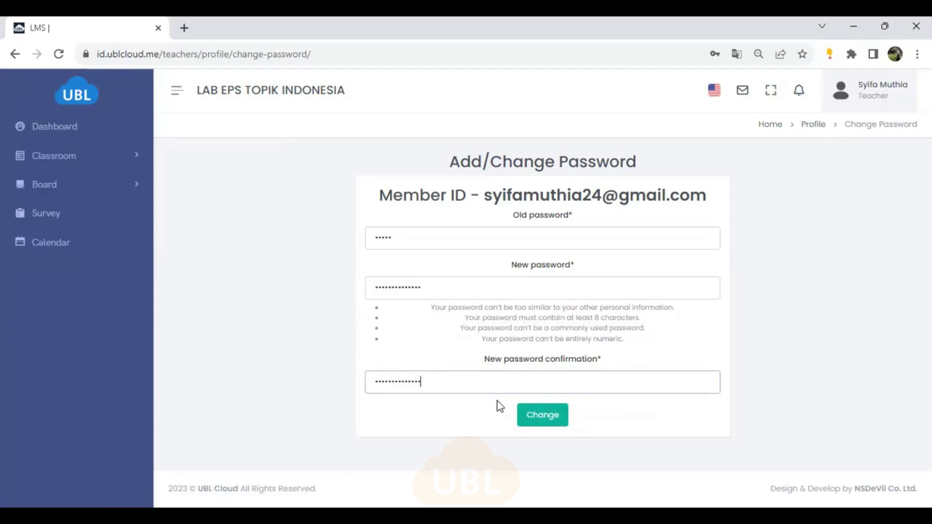
{"action": "left_click", "coordinate": [545, 419]}
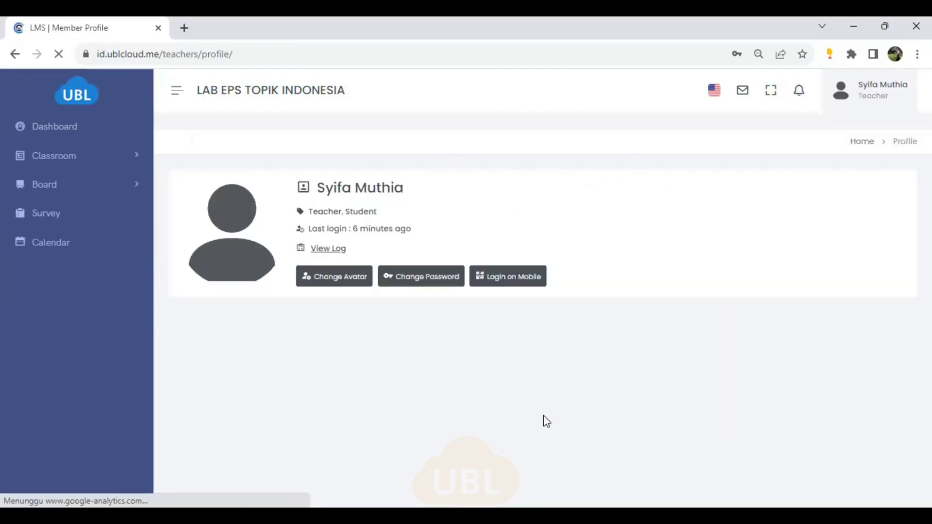
Step: Look through the member profile details and the teacher dashboard's user activity, recent courses and calendar
{"action": "scroll", "coordinate": [416, 336], "scroll_direction": "down", "scroll_amount": 3}
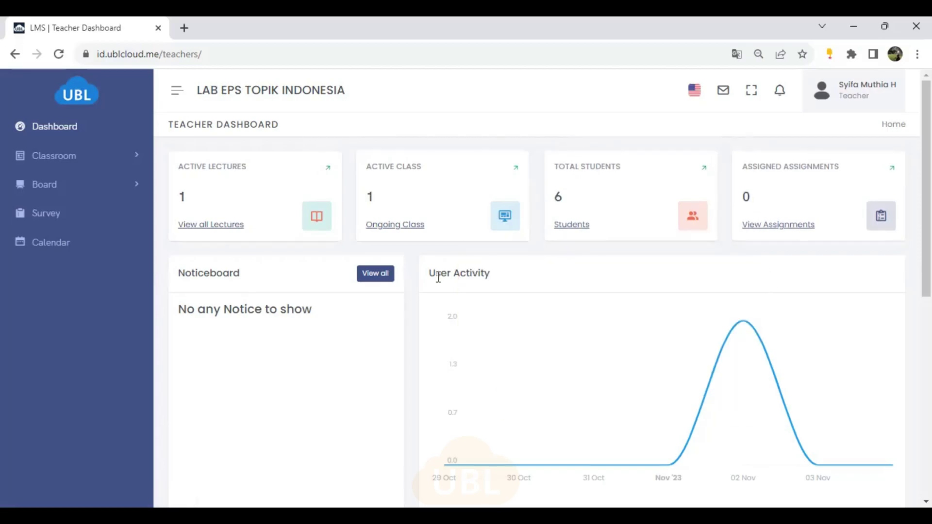
{"action": "scroll", "coordinate": [432, 276], "scroll_direction": "down", "scroll_amount": 1}
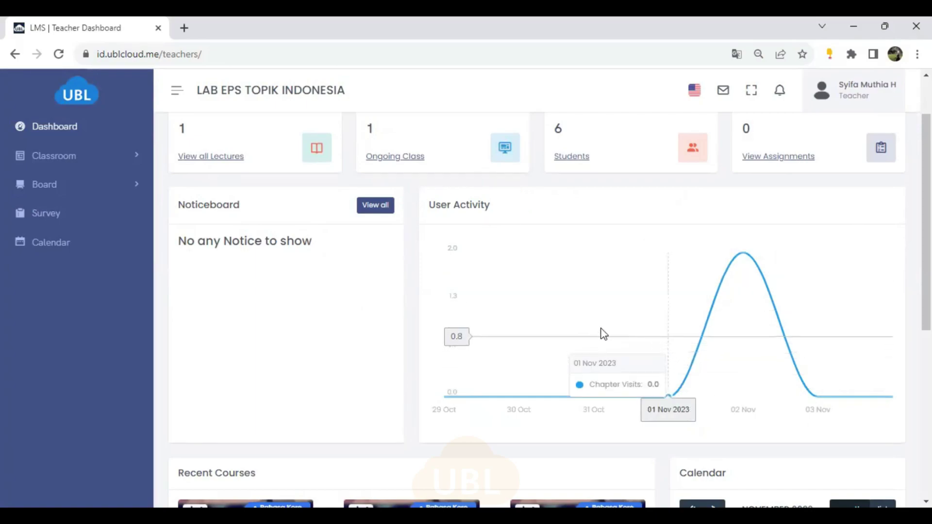
{"action": "scroll", "coordinate": [590, 332], "scroll_direction": "down", "scroll_amount": 5}
{"action": "scroll", "coordinate": [588, 332], "scroll_direction": "down", "scroll_amount": 2}
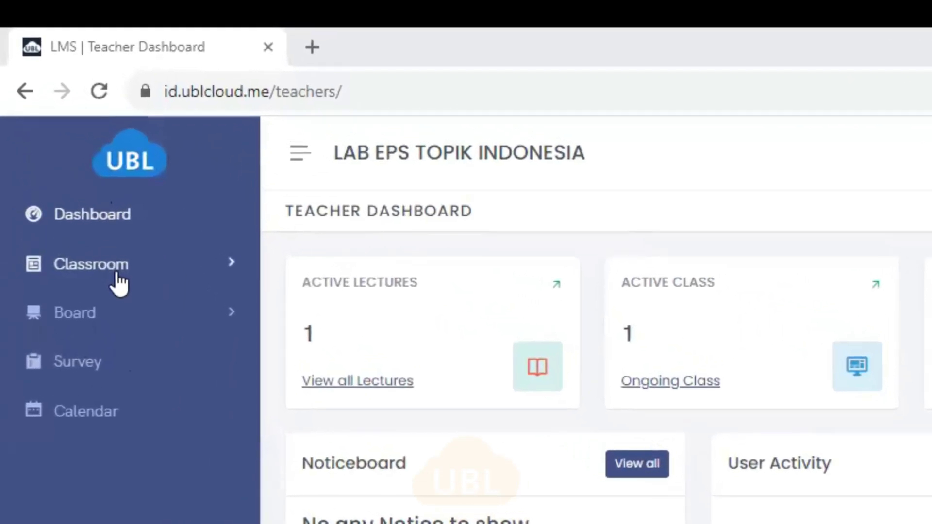
Step: Open the Course list in the Classroom section
{"action": "left_click", "coordinate": [118, 283]}
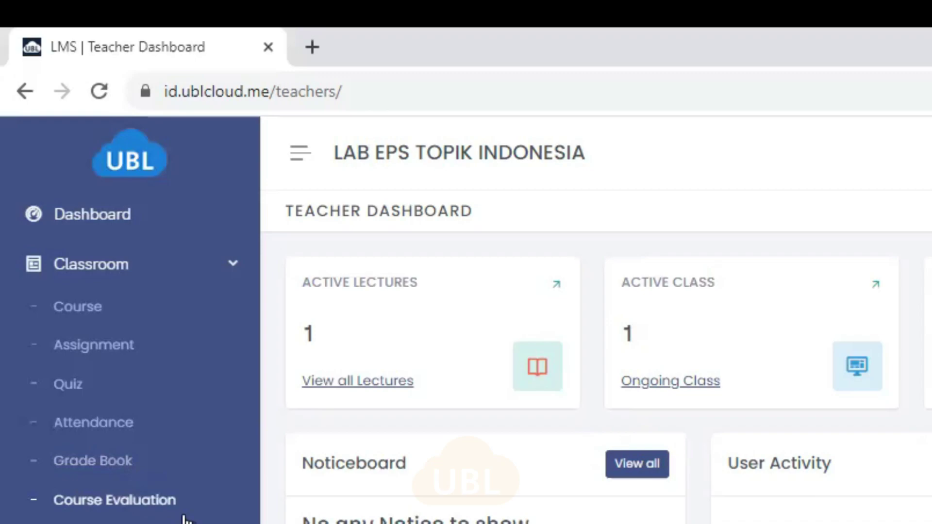
{"action": "left_click", "coordinate": [85, 311]}
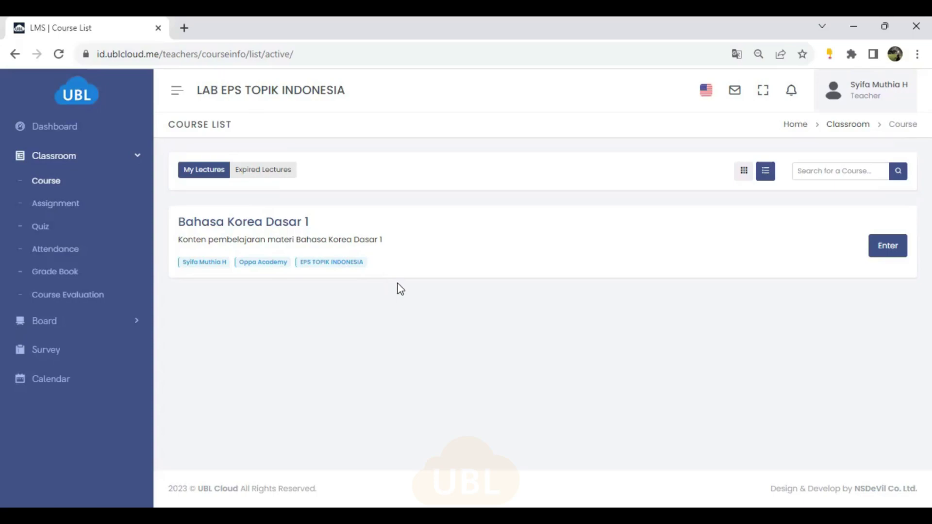
Step: Enter the Bahasa Korea Dasar 1 course and read the full Bab 1 summary in its chapter section
{"action": "left_click", "coordinate": [880, 251]}
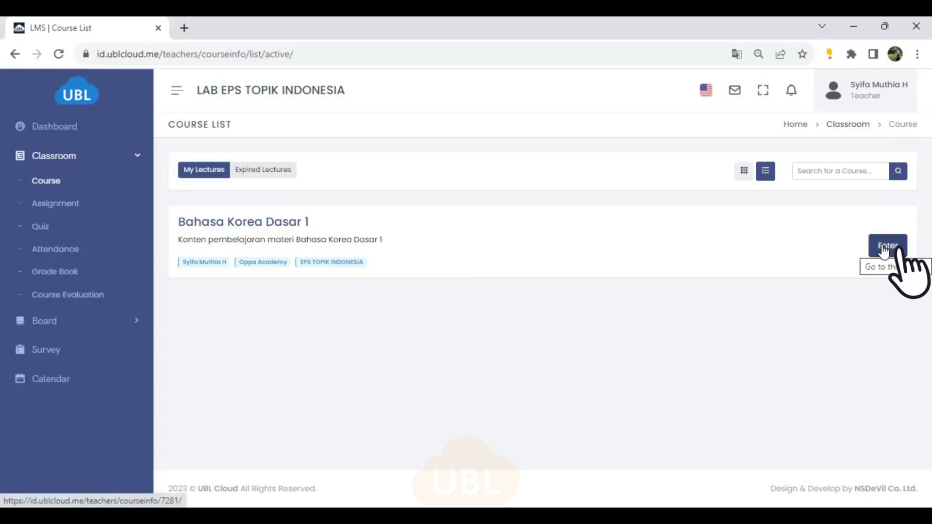
{"action": "left_click", "coordinate": [885, 248]}
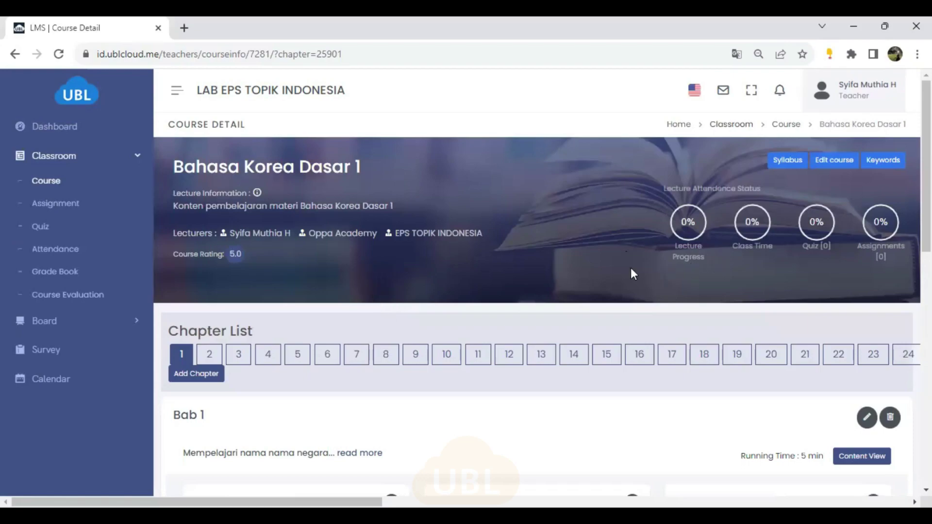
{"action": "scroll", "coordinate": [401, 309], "scroll_direction": "down", "scroll_amount": 1}
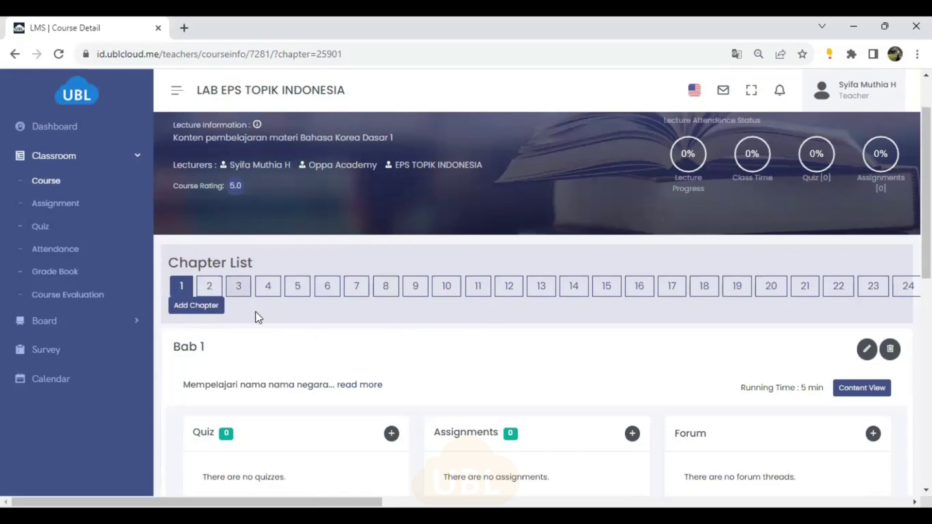
{"action": "scroll", "coordinate": [257, 315], "scroll_direction": "down", "scroll_amount": 2}
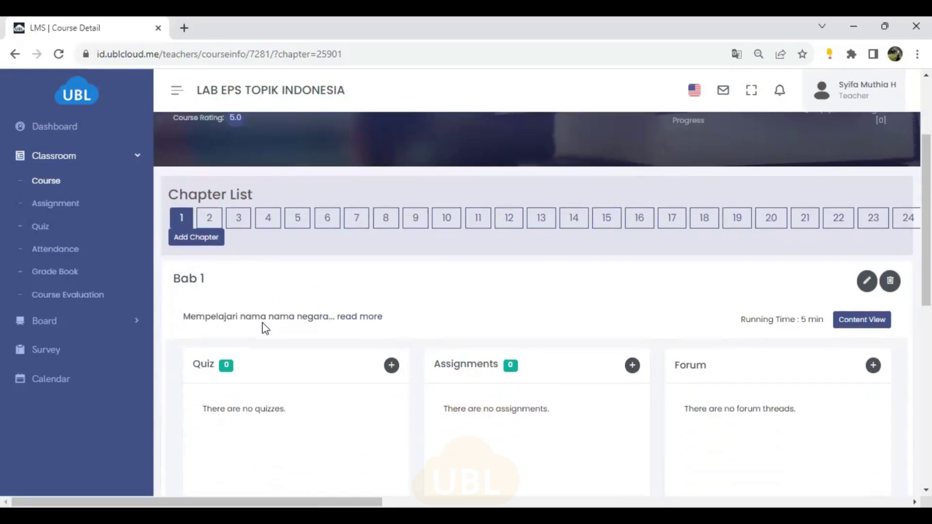
{"action": "left_click", "coordinate": [349, 323]}
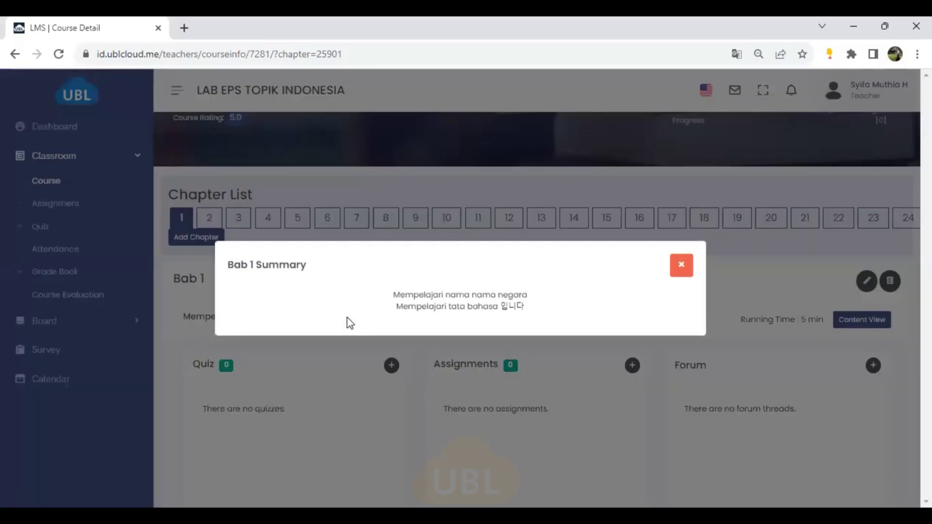
{"action": "left_click", "coordinate": [681, 265]}
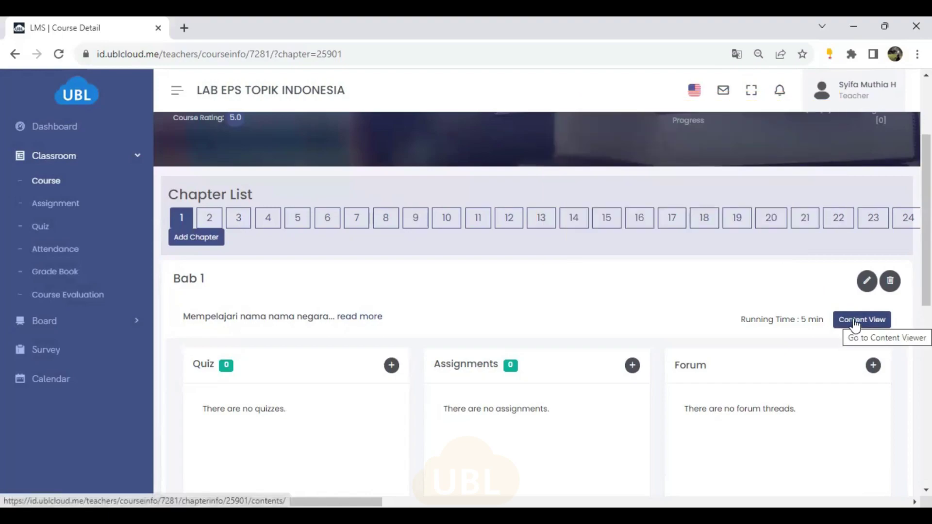
Step: Open the Bab 1 content viewer and preview its lesson video in both normal and full-screen size
{"action": "left_click", "coordinate": [856, 324]}
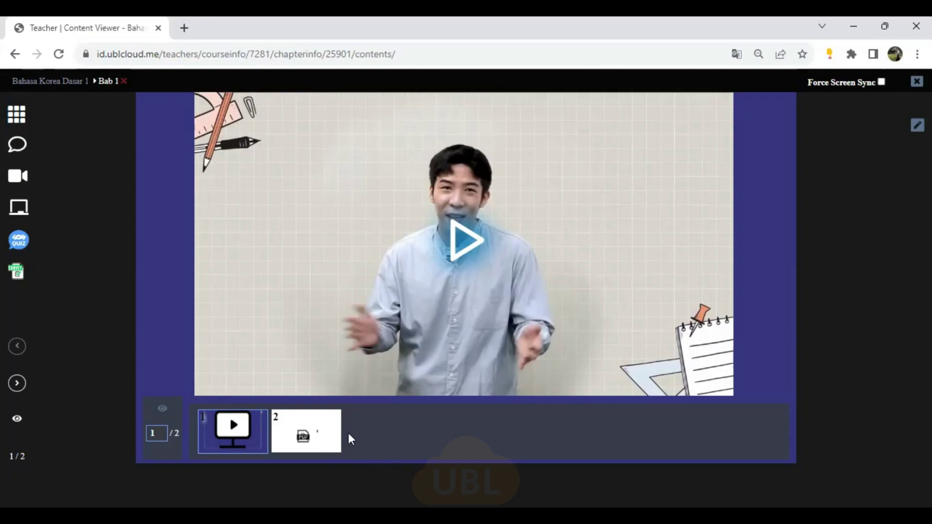
{"action": "left_click", "coordinate": [460, 250]}
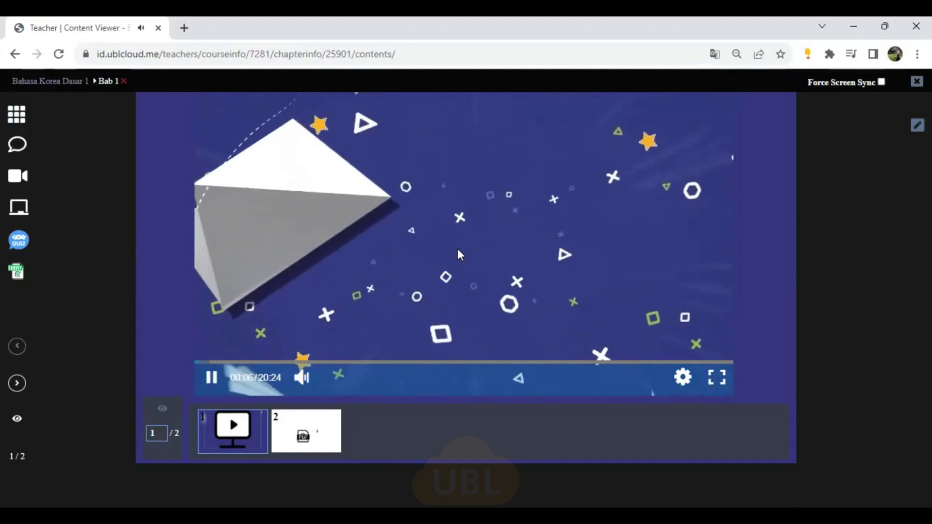
{"action": "left_click", "coordinate": [457, 275]}
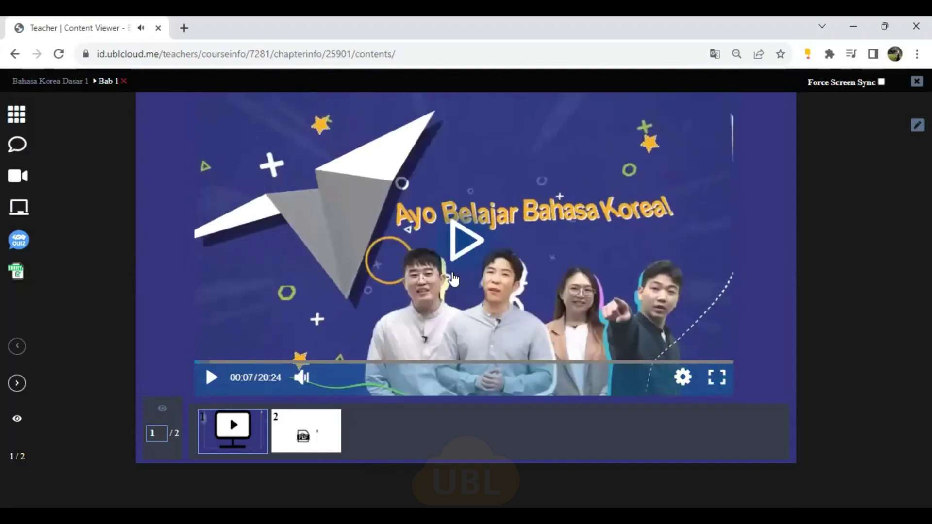
{"action": "mouse_move", "coordinate": [301, 379]}
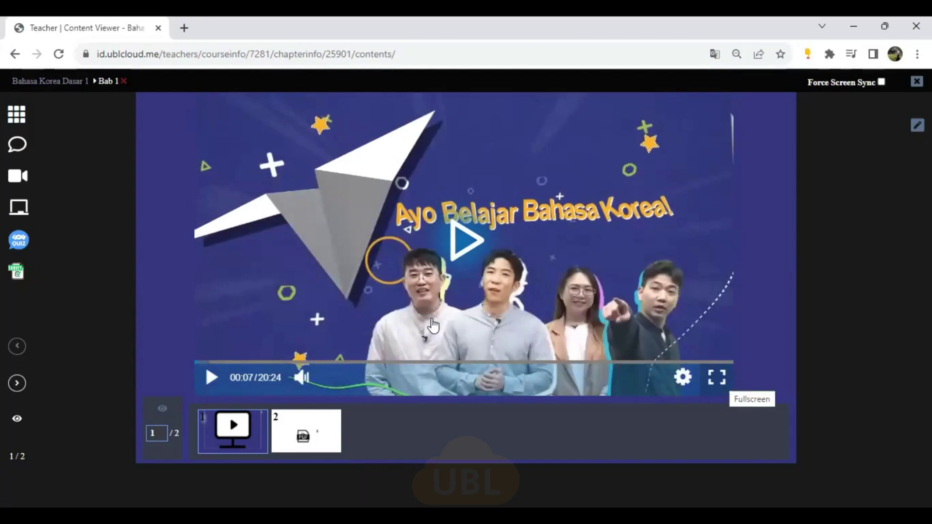
{"action": "left_click", "coordinate": [718, 380]}
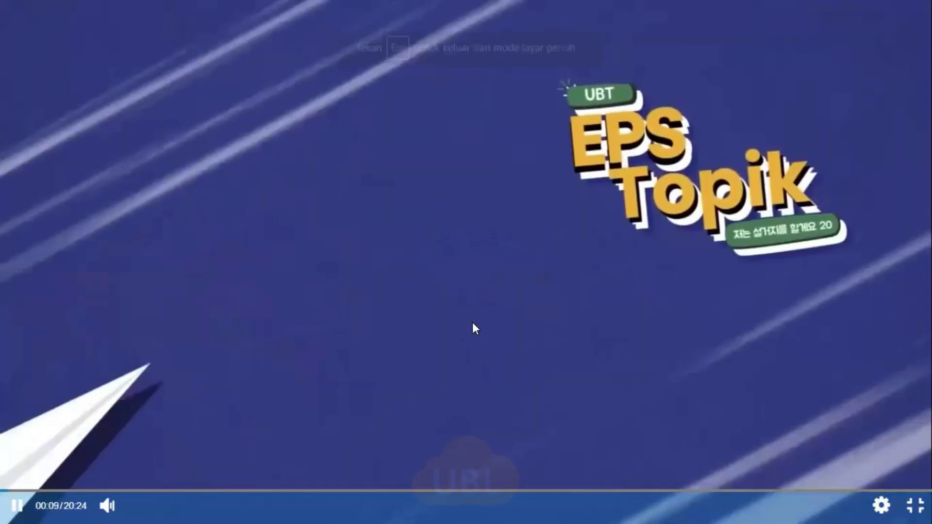
{"action": "left_click", "coordinate": [472, 328]}
{"action": "left_click", "coordinate": [910, 507]}
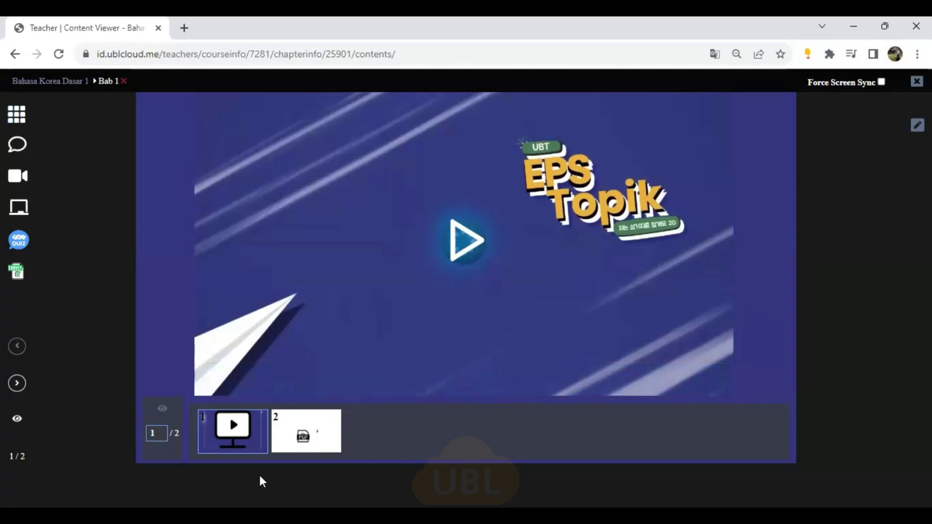
Step: Look through the Hangeul PDF in Bab 1 and switch the content viewer to chapter Bab 2
{"action": "left_click", "coordinate": [291, 443]}
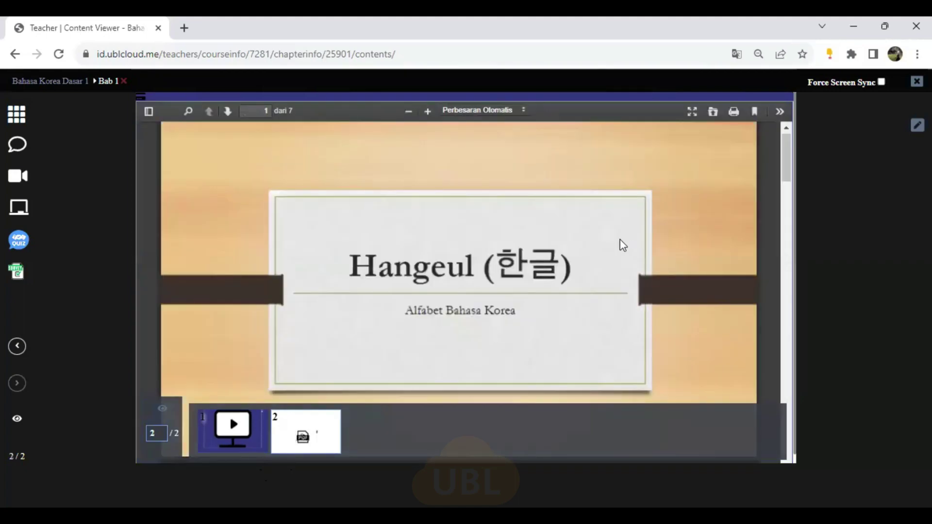
{"action": "scroll", "coordinate": [607, 252], "scroll_direction": "down", "scroll_amount": 3}
{"action": "scroll", "coordinate": [607, 255], "scroll_direction": "down", "scroll_amount": 10}
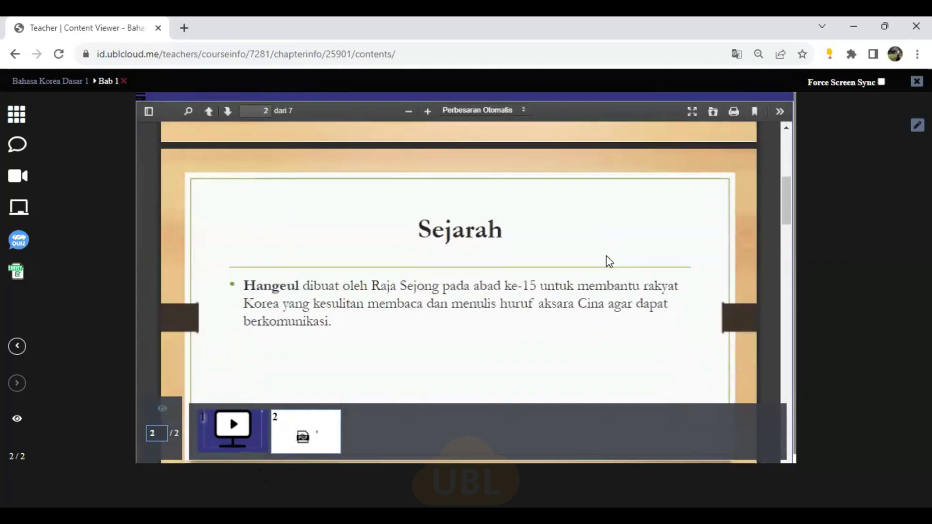
{"action": "scroll", "coordinate": [607, 264], "scroll_direction": "up", "scroll_amount": 12}
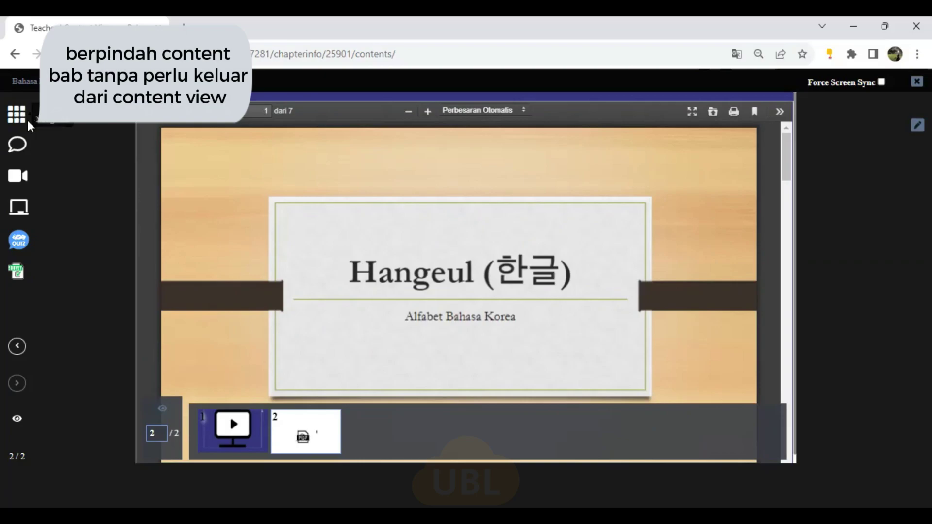
{"action": "left_click", "coordinate": [18, 115]}
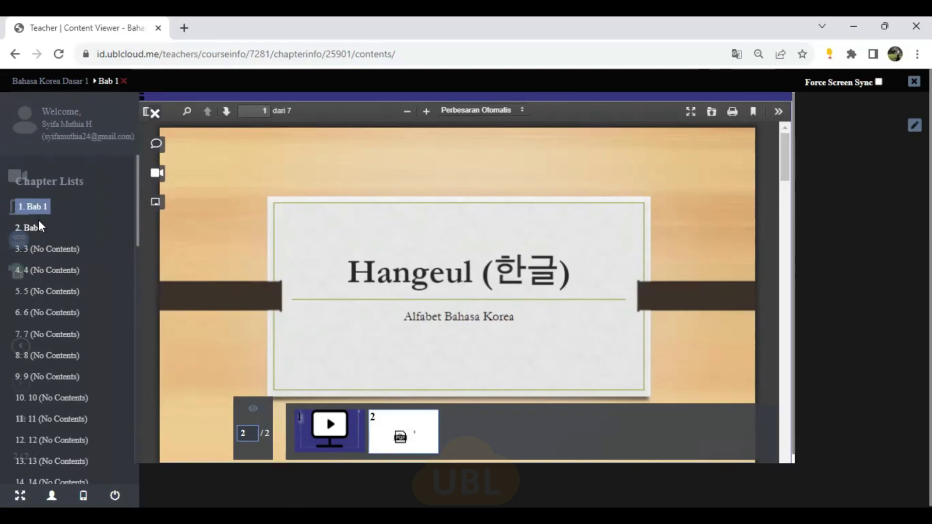
{"action": "left_click", "coordinate": [40, 238]}
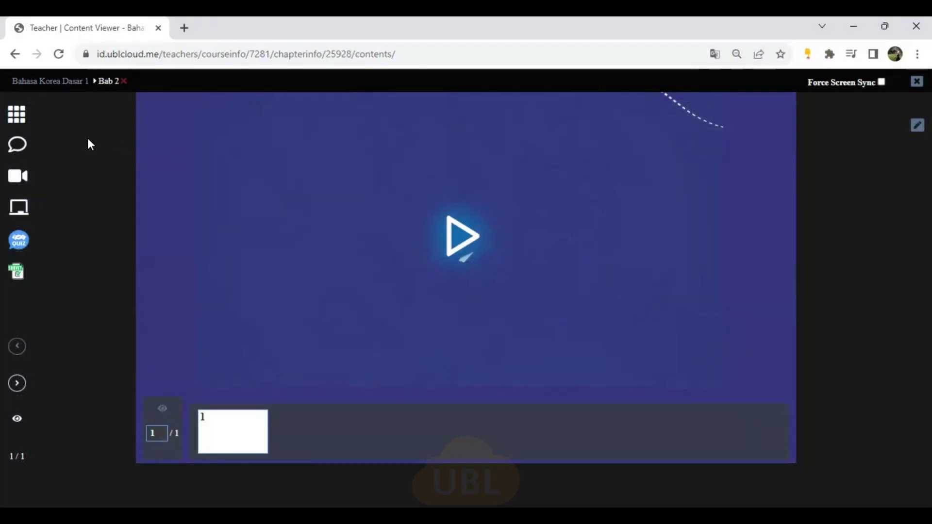
Step: Check the content viewer's class chat and online call tools for Bab 2
{"action": "left_click", "coordinate": [18, 147]}
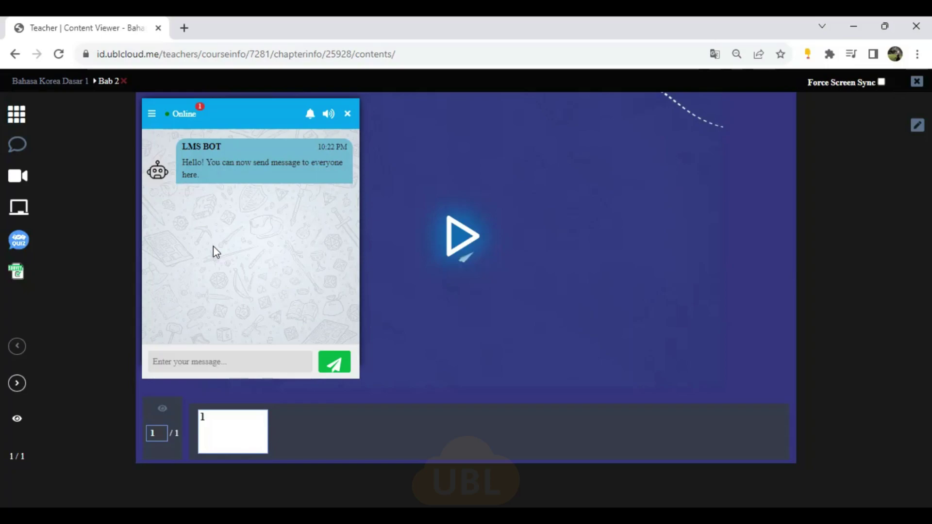
{"action": "left_click", "coordinate": [349, 114]}
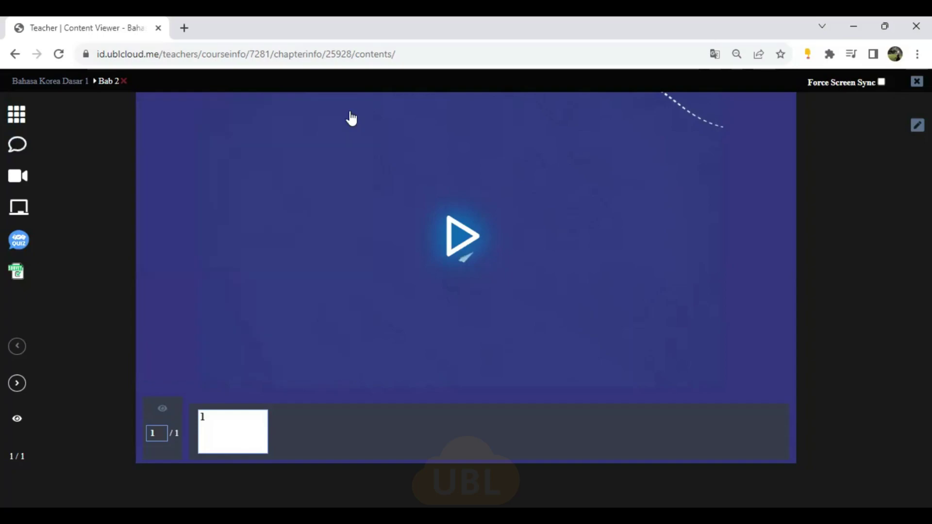
{"action": "left_click", "coordinate": [19, 177]}
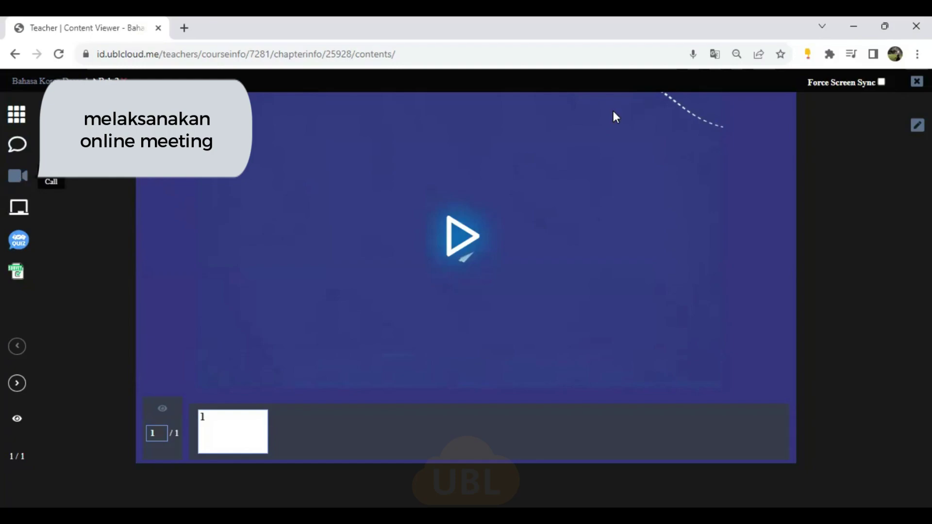
{"action": "left_click", "coordinate": [20, 220]}
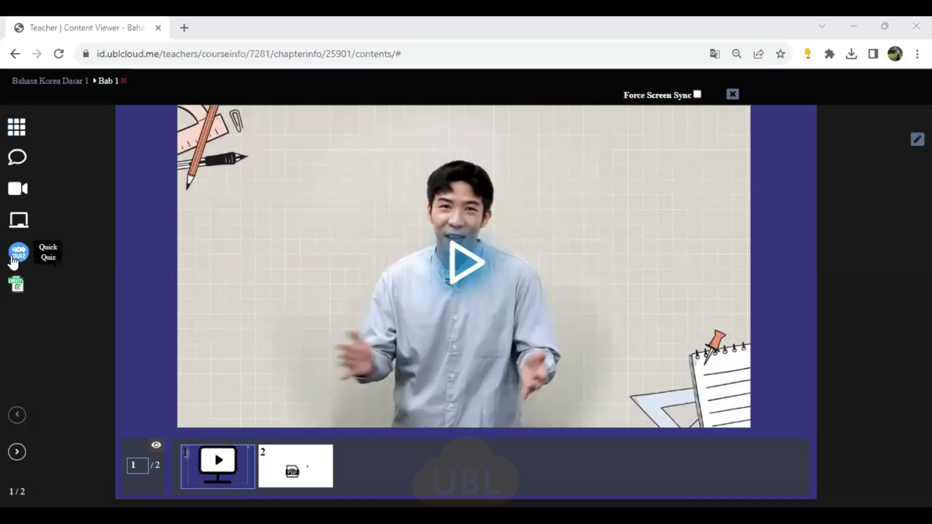
Step: View the Quick Quiz question form and the quick survey form in the Bab 1 content viewer, closing each unsaved
{"action": "left_click", "coordinate": [13, 262]}
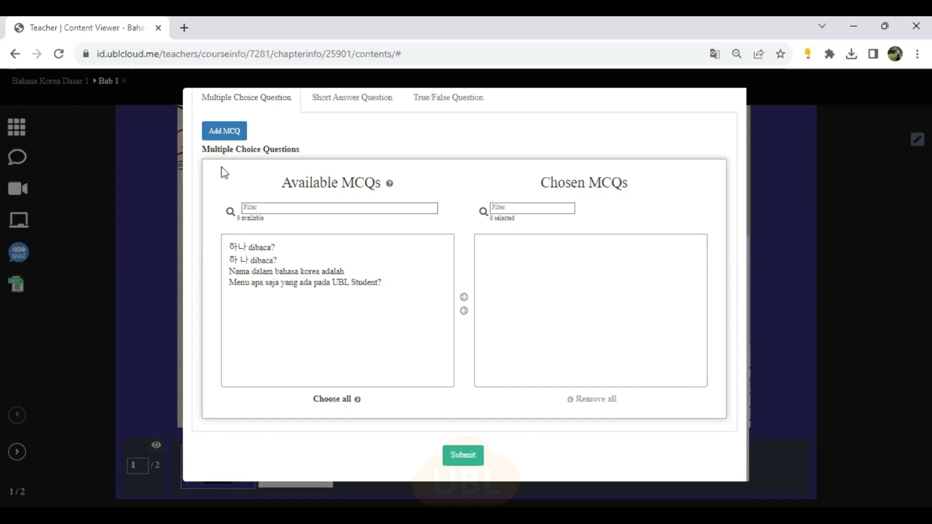
{"action": "left_click", "coordinate": [155, 289]}
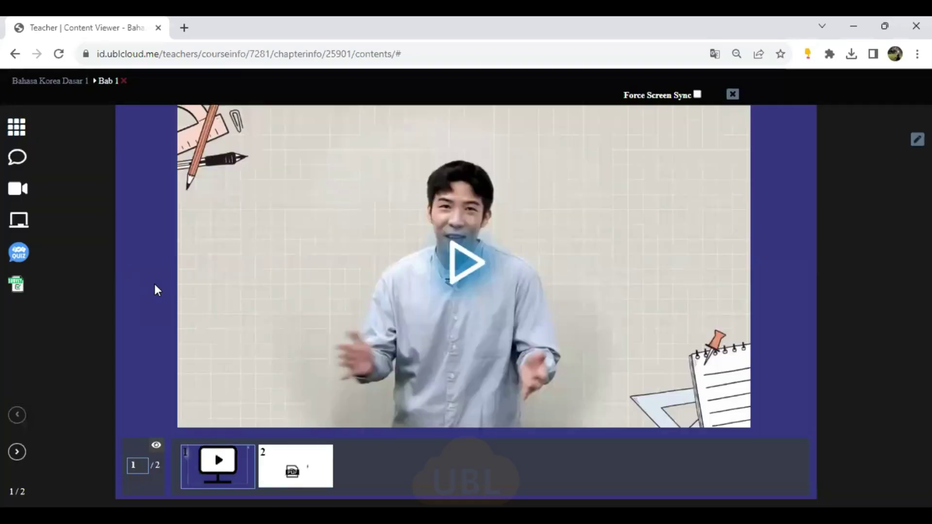
{"action": "left_click", "coordinate": [19, 288]}
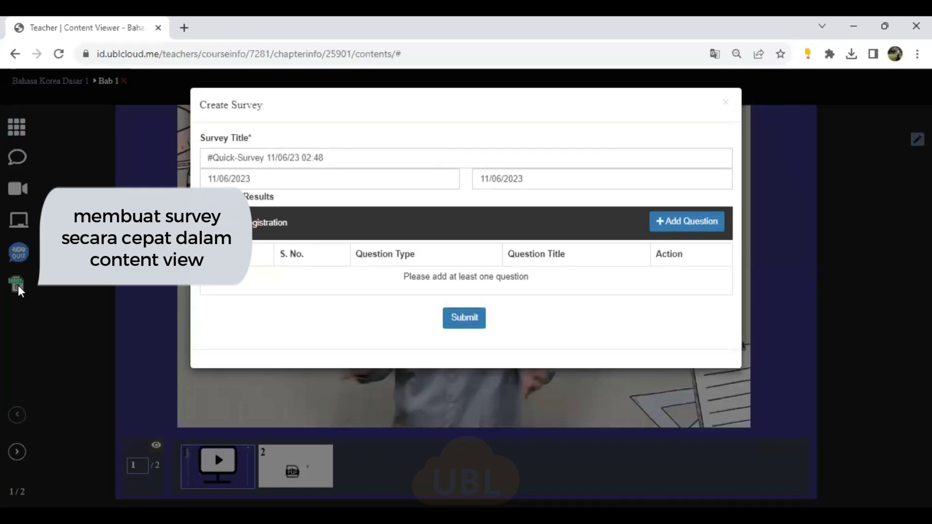
{"action": "left_click", "coordinate": [104, 307]}
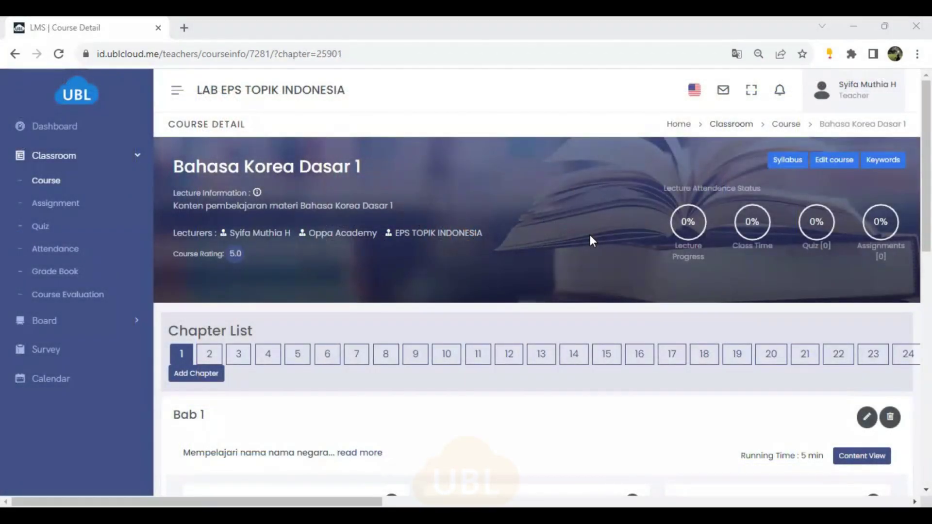
Step: Start a new quiz for Bab 1 from the course page and title it "Kuis Bab 1"
{"action": "scroll", "coordinate": [590, 240], "scroll_direction": "down", "scroll_amount": 7}
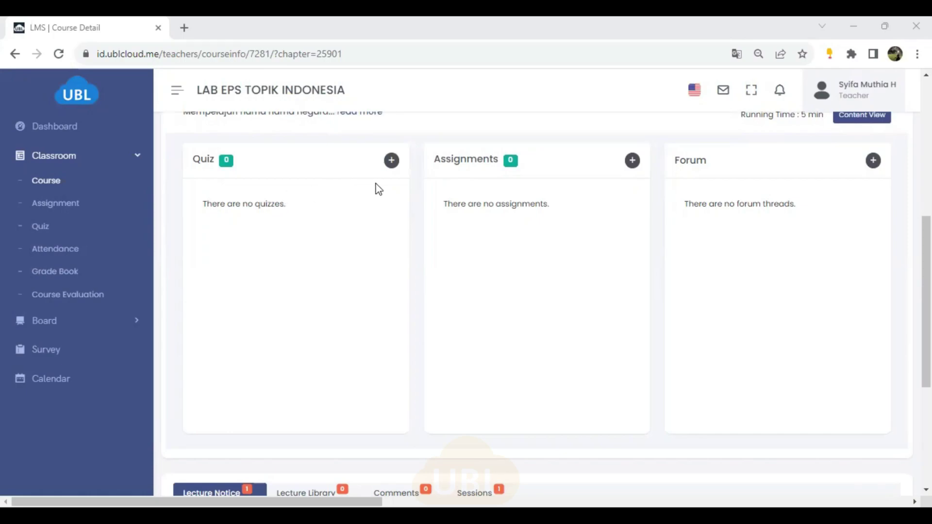
{"action": "left_click", "coordinate": [392, 162]}
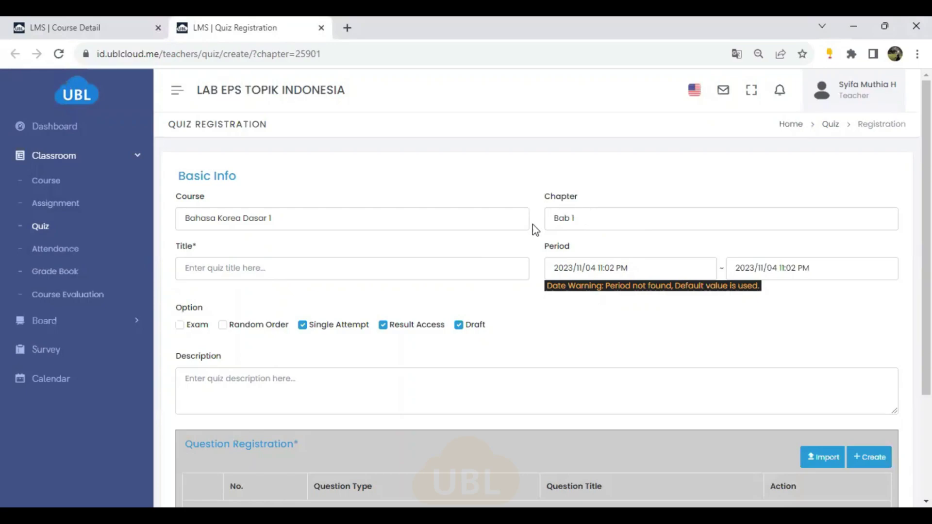
{"action": "left_click", "coordinate": [186, 273]}
{"action": "type", "text": "Kuis Bab 1"}
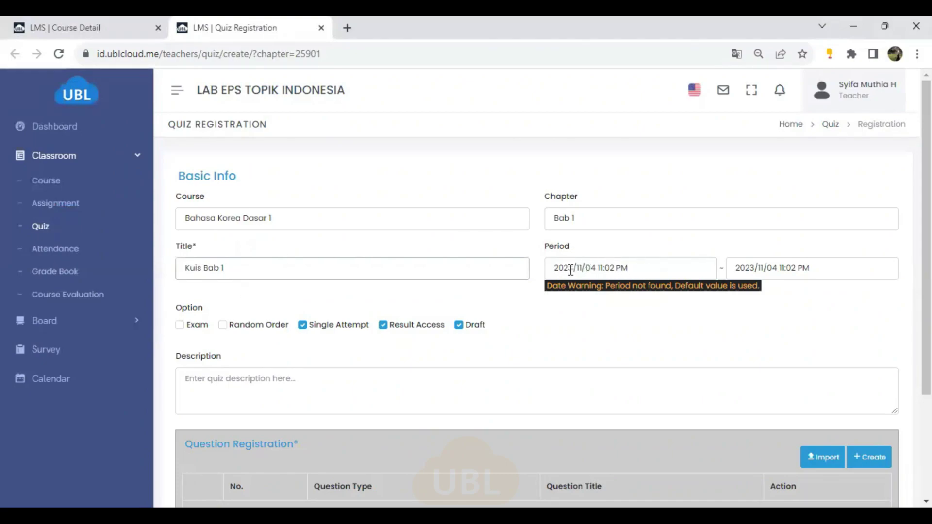
Step: Set the quiz period to end on 2023/11/10 at 11:02 PM, keeping 2023/11/04 11:02 PM as the start
{"action": "left_click", "coordinate": [653, 271]}
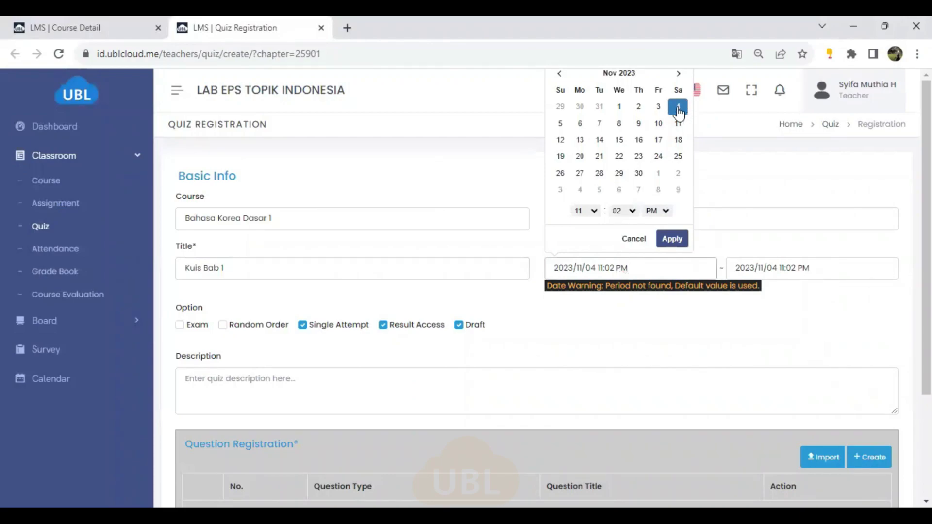
{"action": "left_click", "coordinate": [791, 268]}
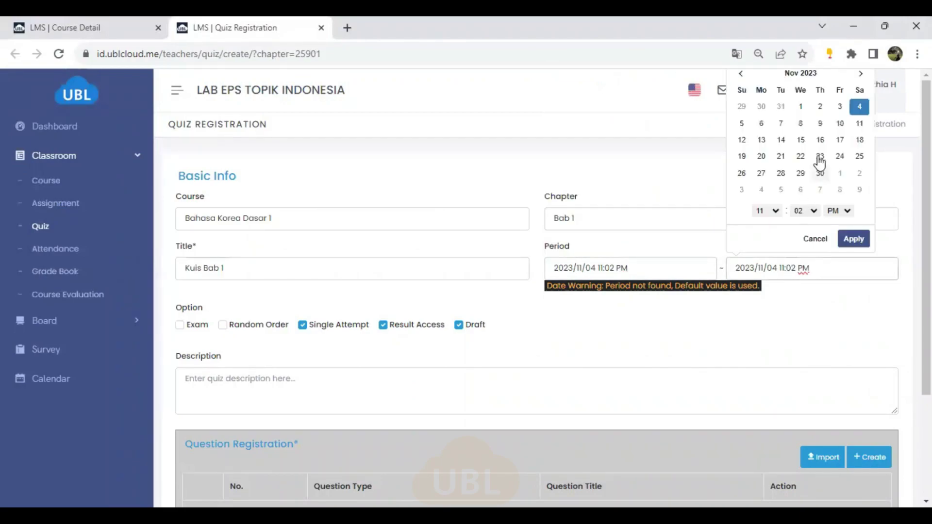
{"action": "left_click", "coordinate": [840, 123]}
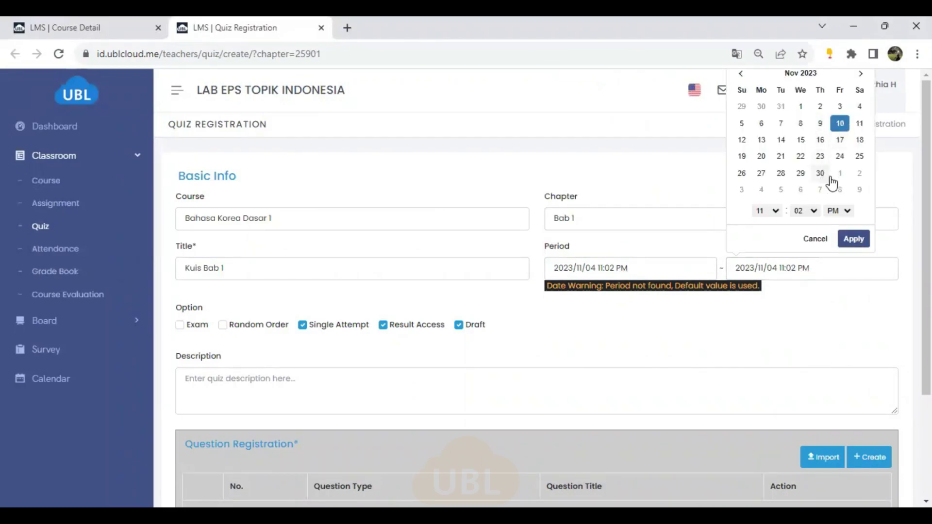
{"action": "left_click", "coordinate": [855, 241]}
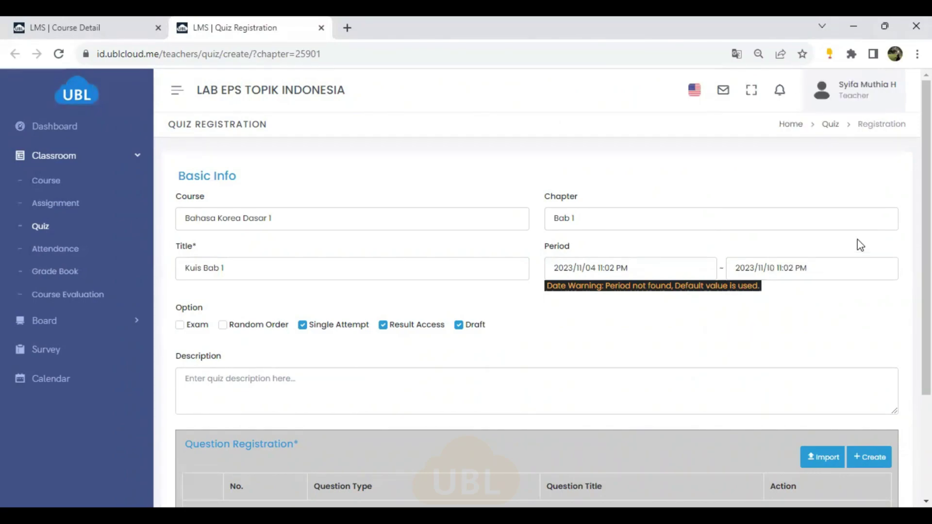
Step: Enable the Exam option for the quiz, checking its duration setting
{"action": "left_click", "coordinate": [180, 326]}
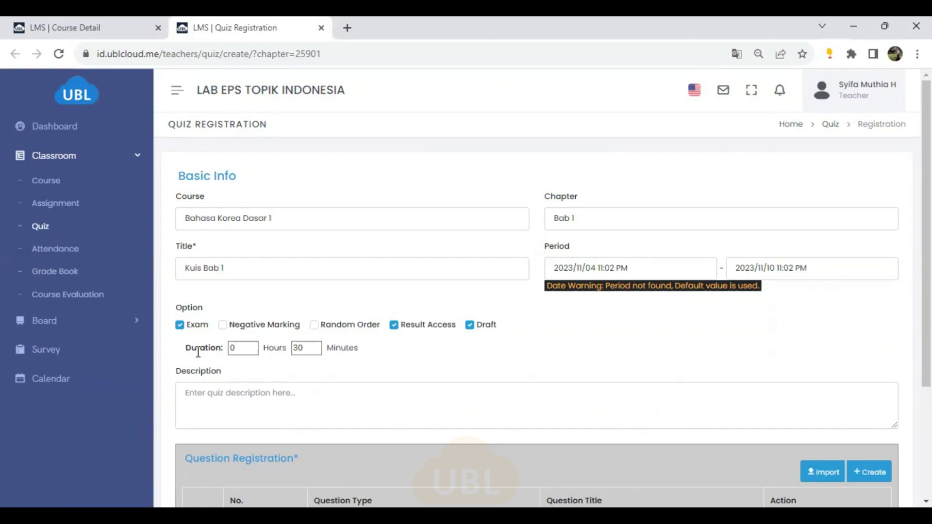
{"action": "left_click", "coordinate": [300, 348]}
{"action": "left_click", "coordinate": [187, 326]}
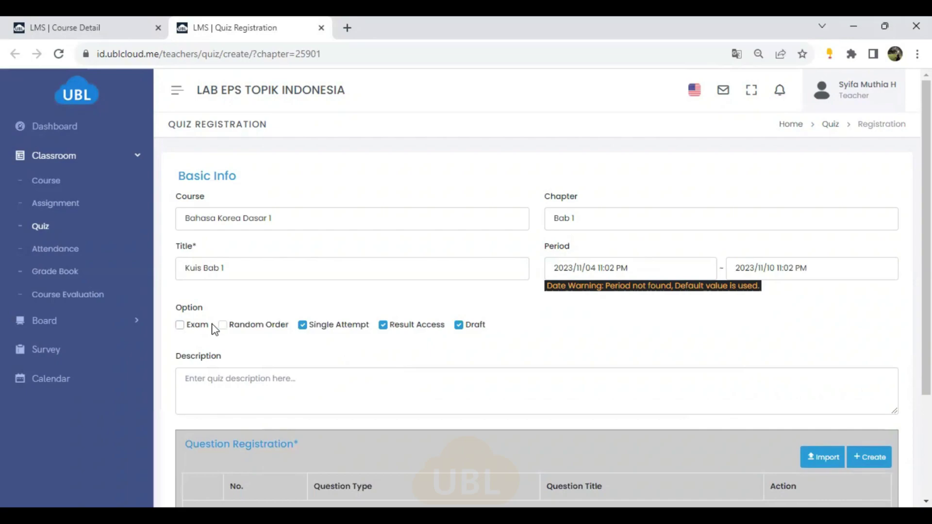
{"action": "left_click", "coordinate": [180, 325]}
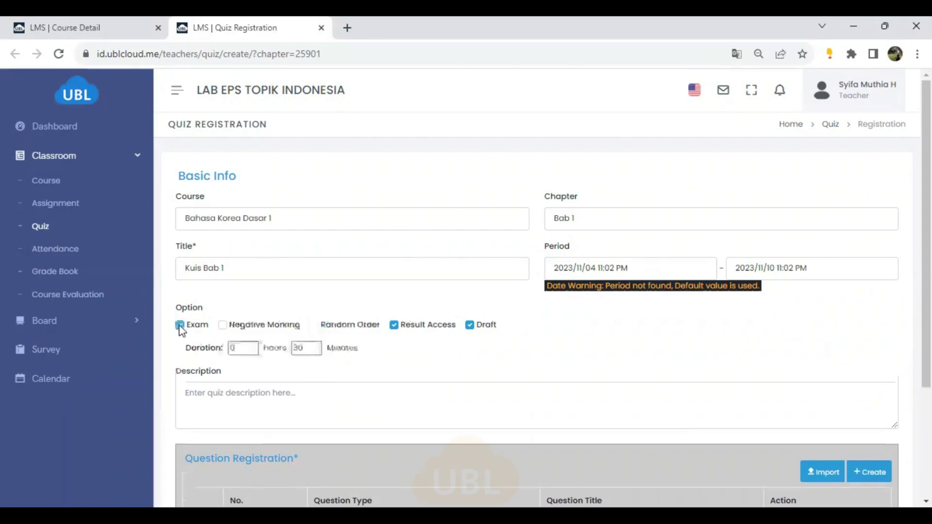
Step: Enable Negative Marking for the quiz with a negative percentage of 100%
{"action": "left_click", "coordinate": [238, 330]}
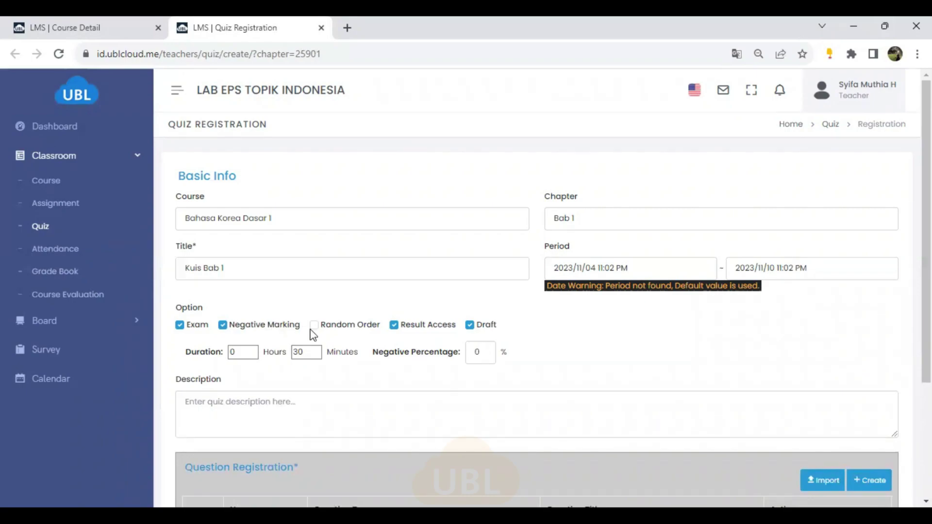
{"action": "left_click", "coordinate": [480, 353]}
{"action": "key", "text": "BackSpace"}
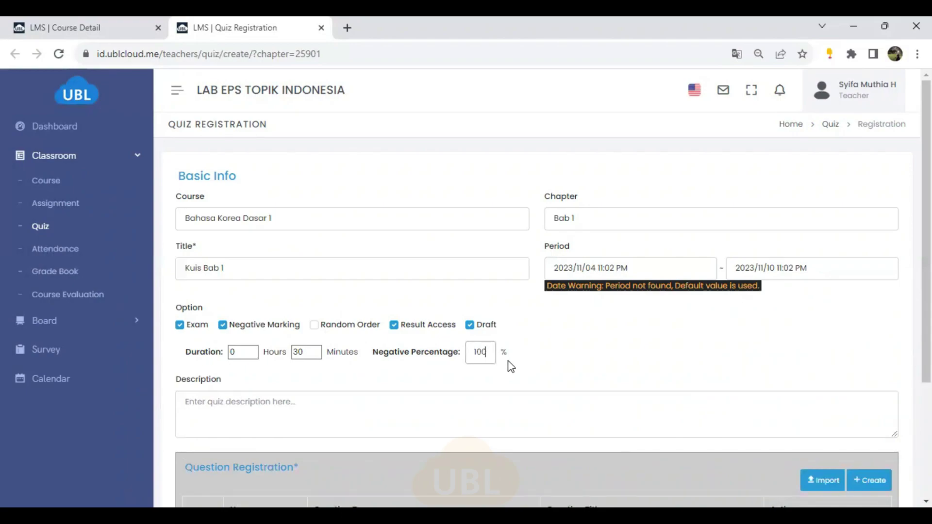
Step: Enable Random Order for the quiz and turn off its Negative Marking, Exam and Draft options
{"action": "left_click", "coordinate": [322, 326]}
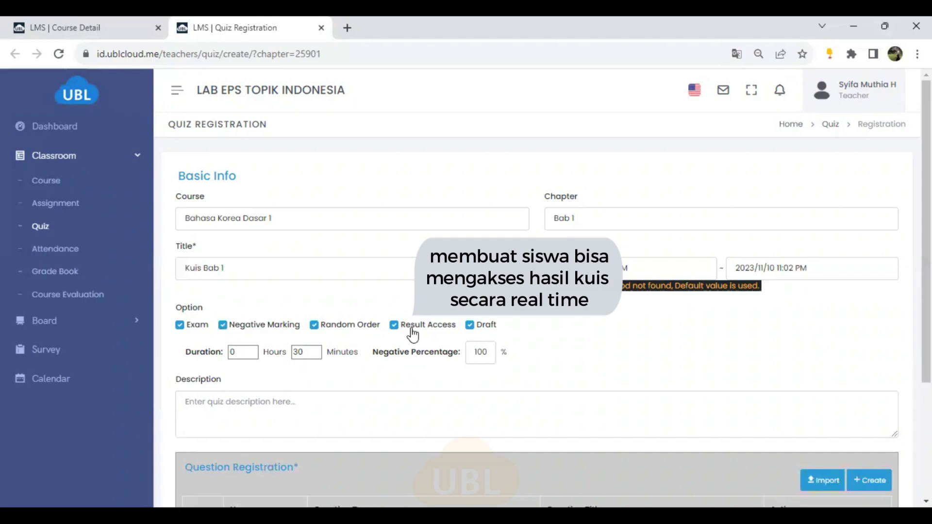
{"action": "left_click", "coordinate": [222, 325]}
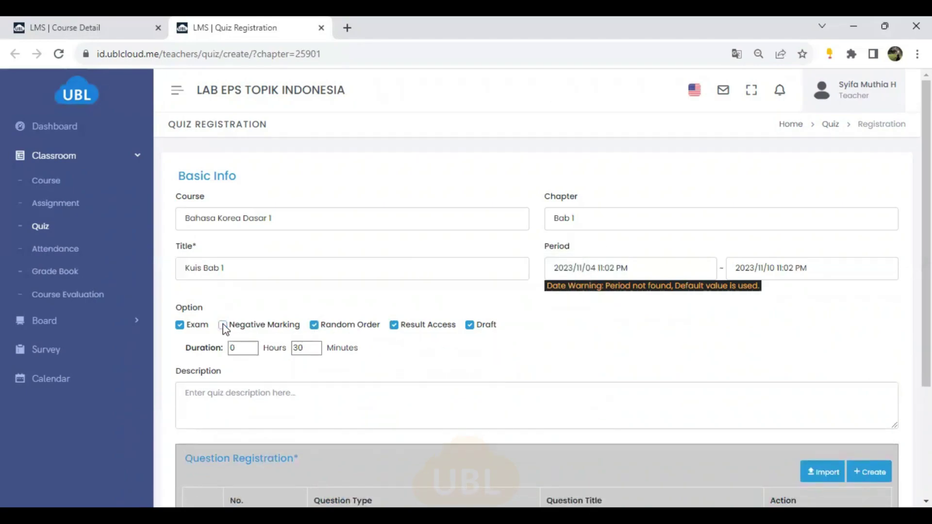
{"action": "left_click", "coordinate": [181, 324]}
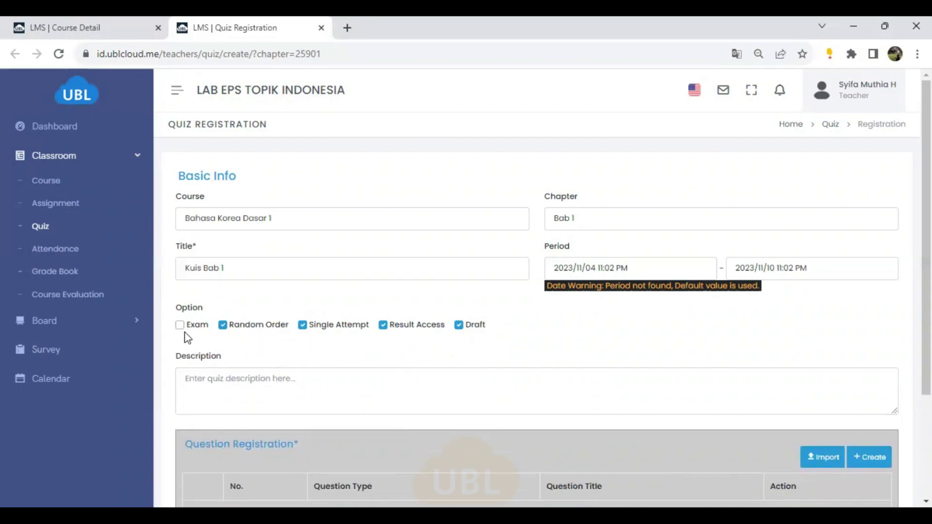
{"action": "left_click", "coordinate": [187, 330]}
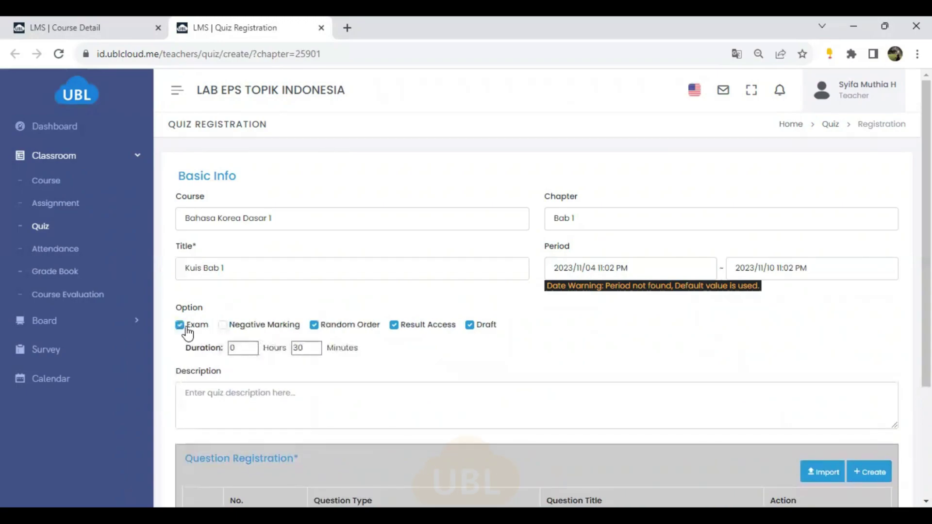
{"action": "left_click", "coordinate": [181, 325]}
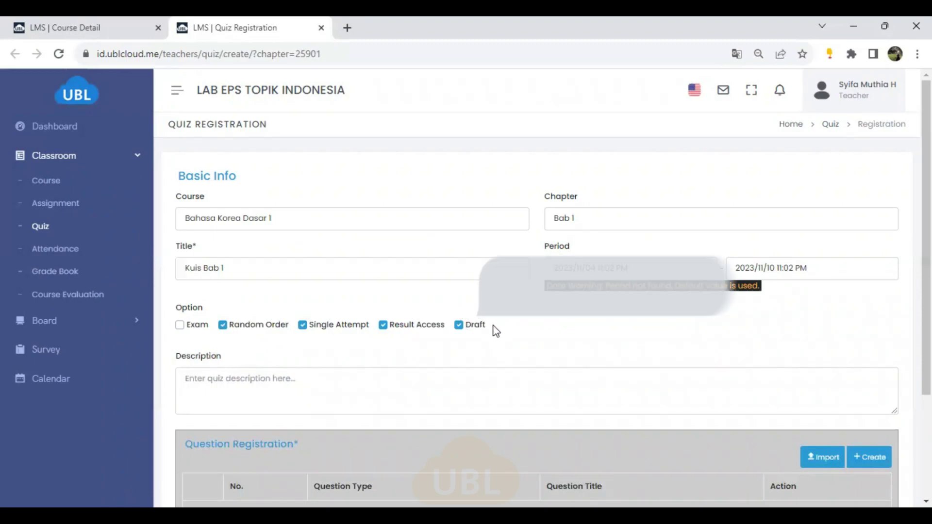
{"action": "left_click", "coordinate": [459, 327]}
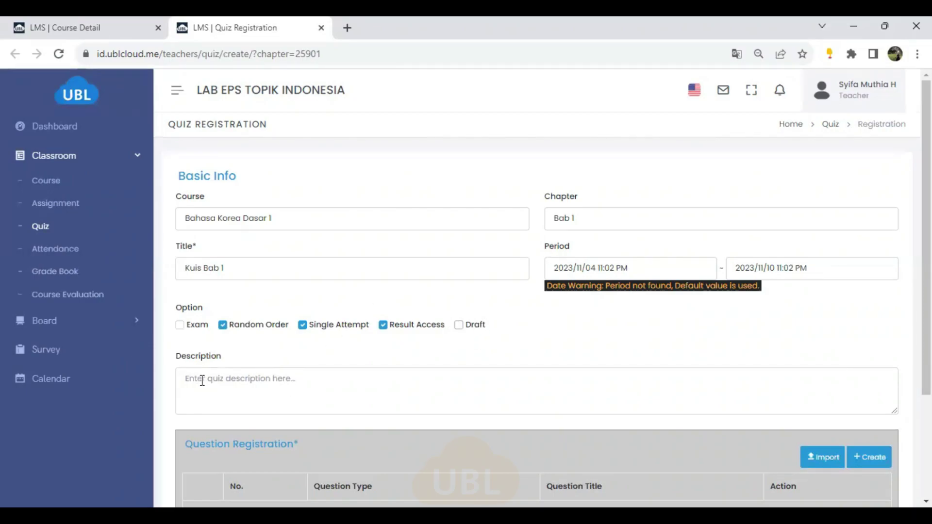
Step: View the question import form for the quiz and close it without importing anything
{"action": "scroll", "coordinate": [214, 379], "scroll_direction": "down", "scroll_amount": 2}
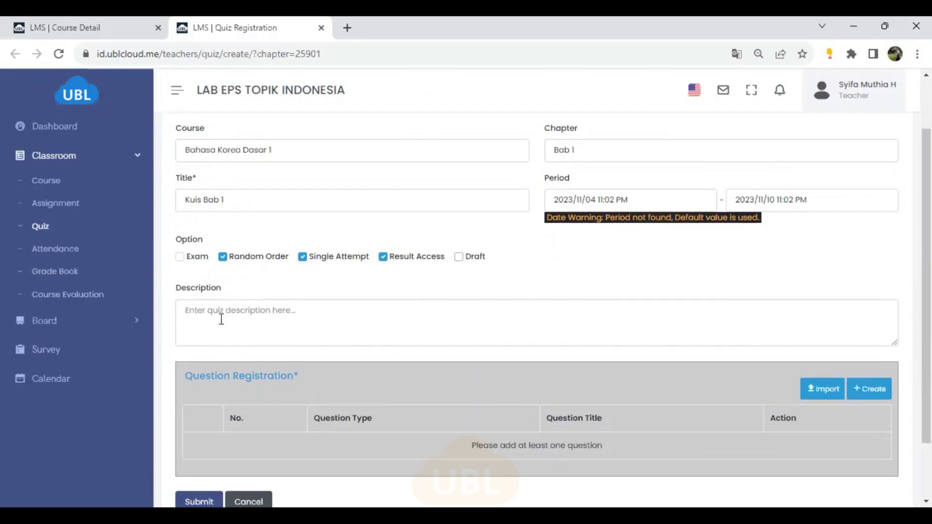
{"action": "scroll", "coordinate": [330, 303], "scroll_direction": "down", "scroll_amount": 2}
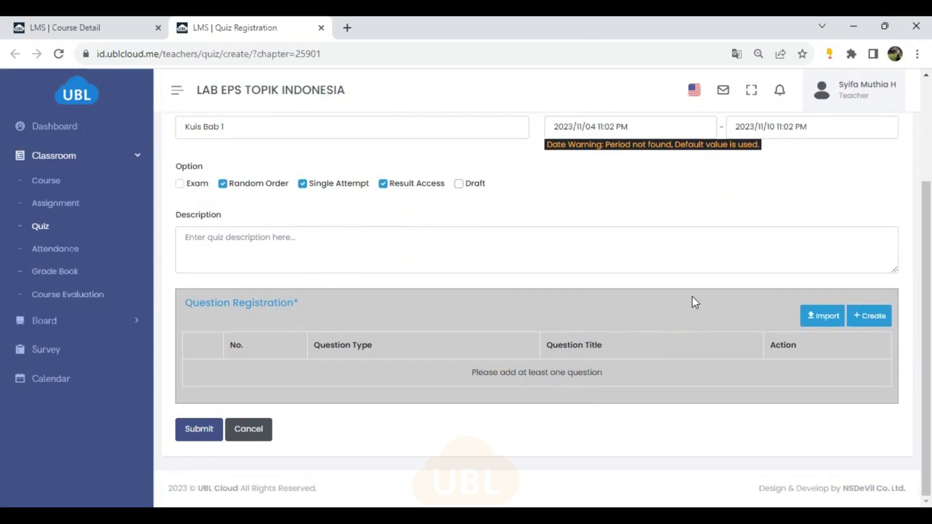
{"action": "left_click", "coordinate": [818, 324]}
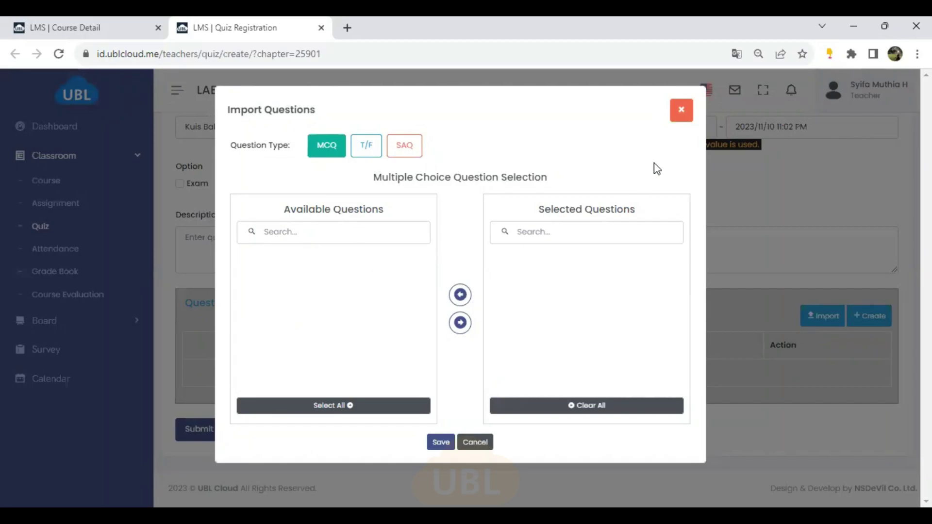
{"action": "left_click", "coordinate": [680, 110]}
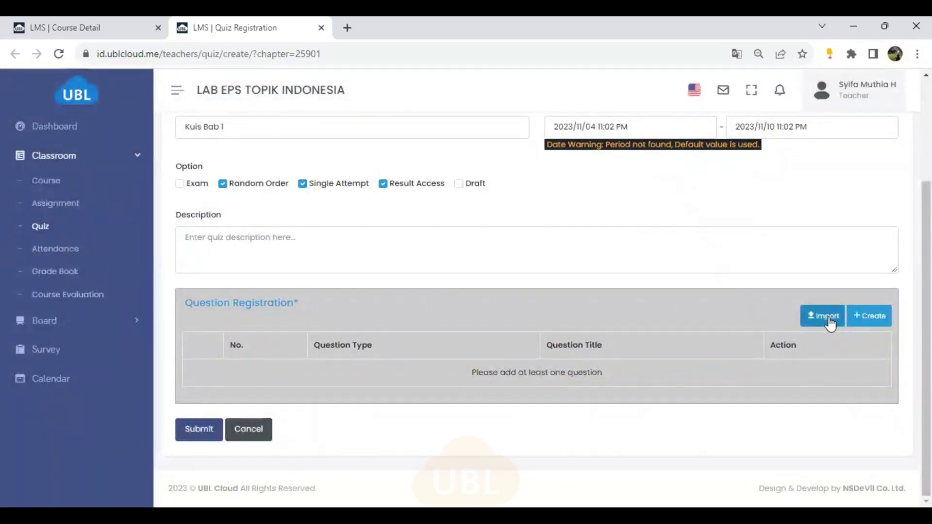
Step: Create a new multiple-choice question for the quiz with the title "하나 dibaca?"
{"action": "left_click", "coordinate": [871, 323]}
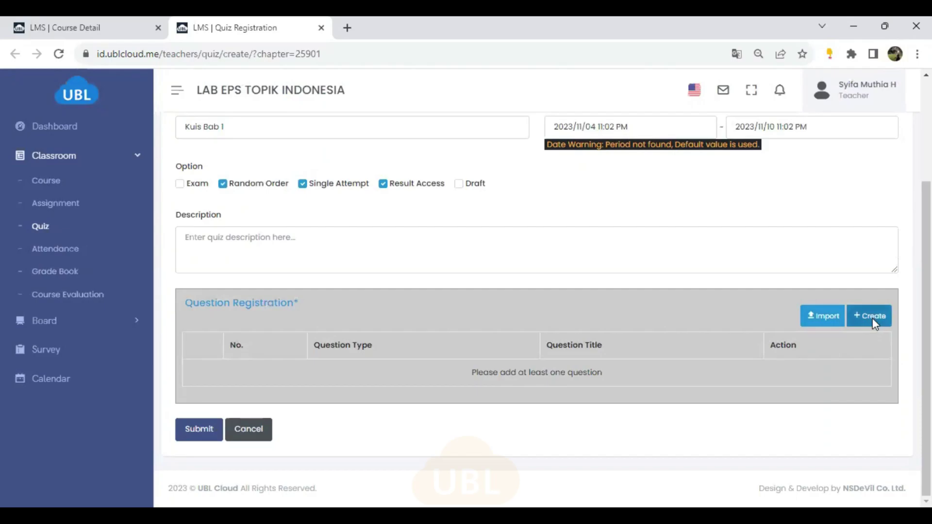
{"action": "left_click", "coordinate": [872, 324]}
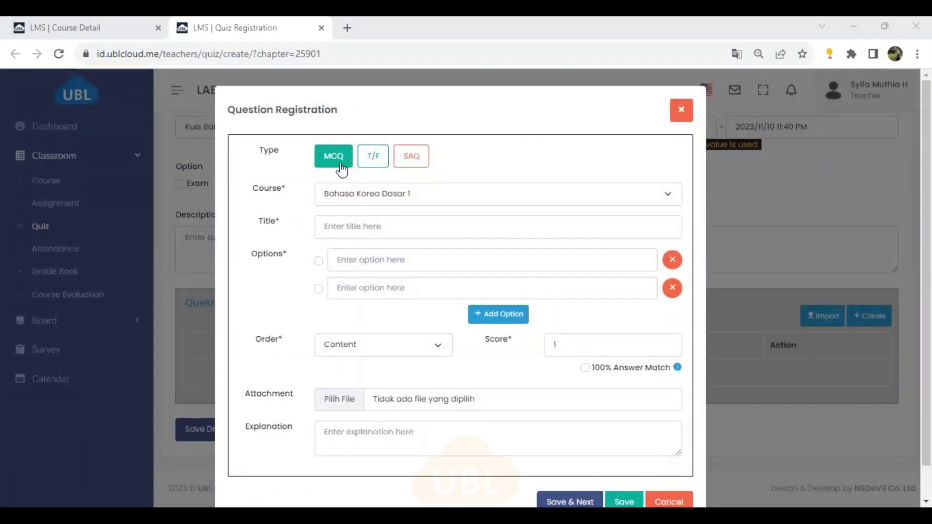
{"action": "left_click", "coordinate": [330, 225]}
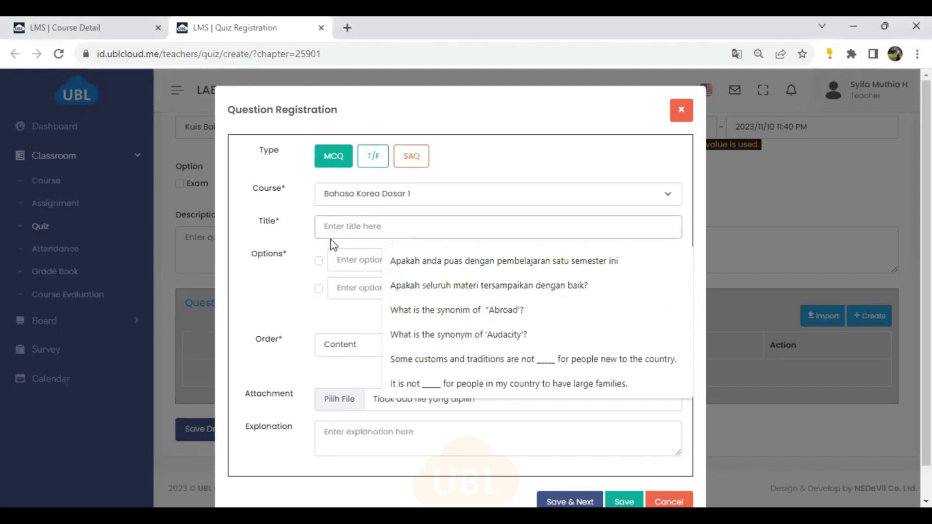
{"action": "type", "text": "하나 dibaca?"}
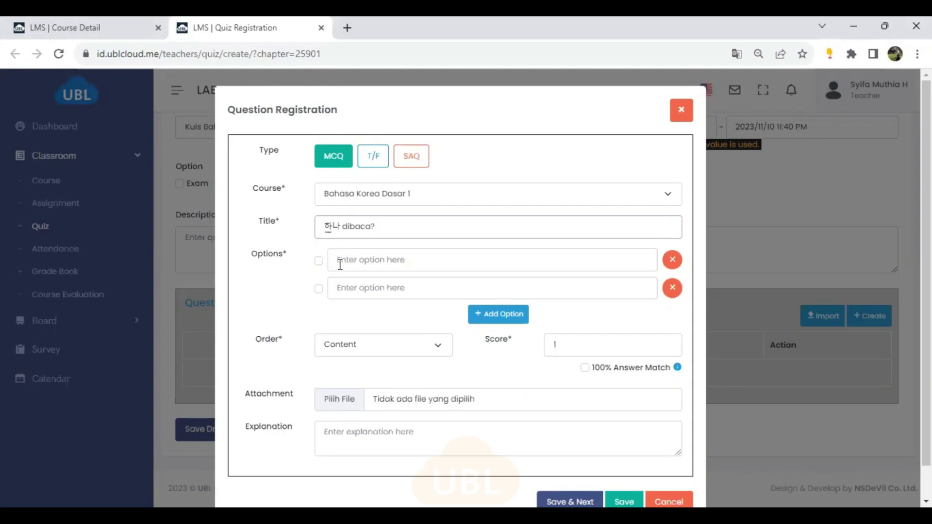
Step: Fill in the question's first two answer options as "Ha na" and "Ha ni"
{"action": "left_click", "coordinate": [339, 260]}
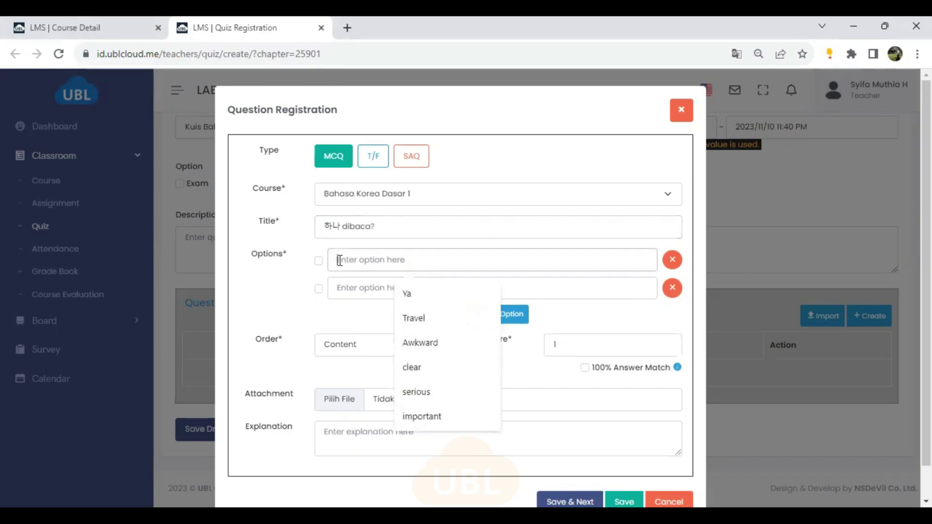
{"action": "type", "text": "Ha na"}
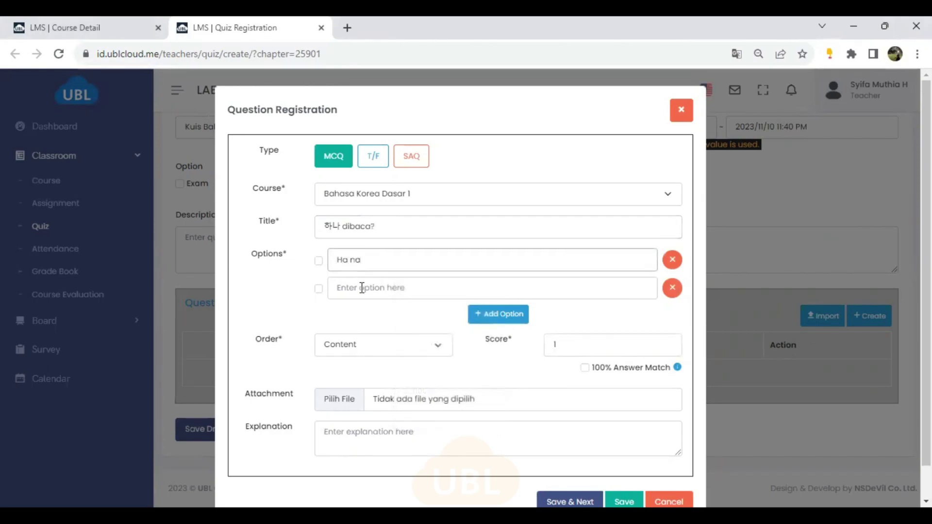
{"action": "left_click", "coordinate": [361, 288]}
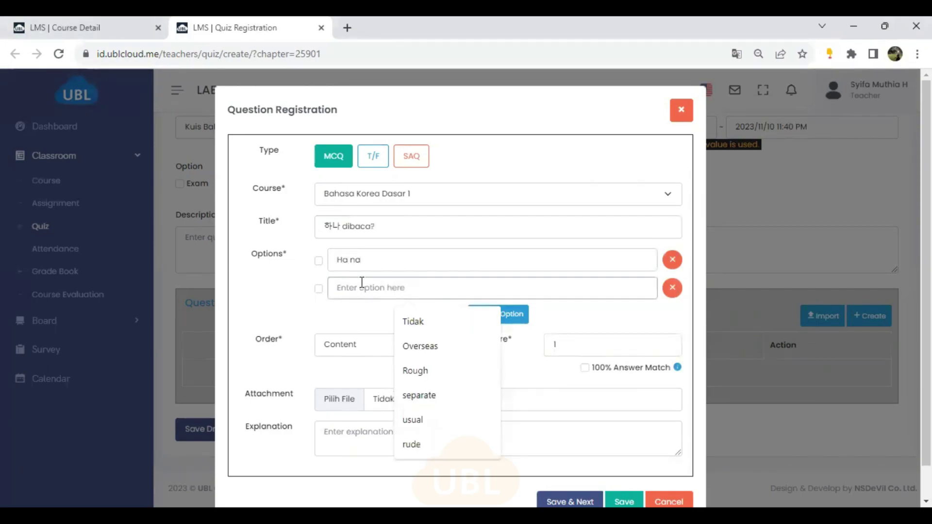
{"action": "type", "text": "Ha"}
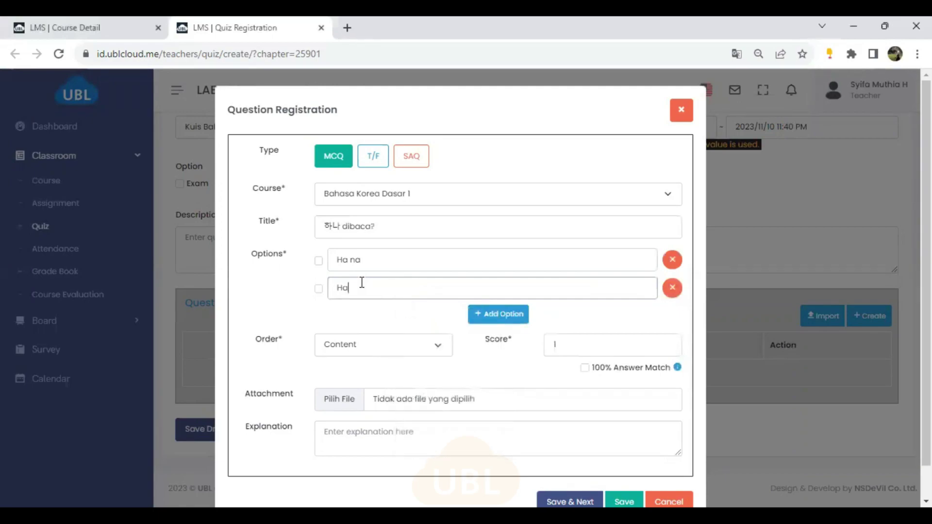
{"action": "type", "text": " ni"}
{"action": "left_click", "coordinate": [371, 321]}
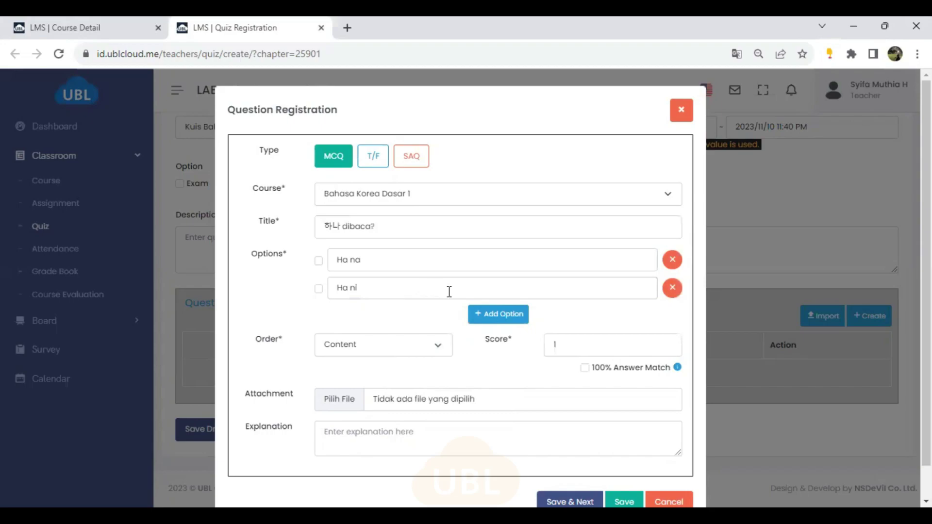
Step: Add a third answer option "Na na" to the multiple-choice question
{"action": "left_click", "coordinate": [494, 317]}
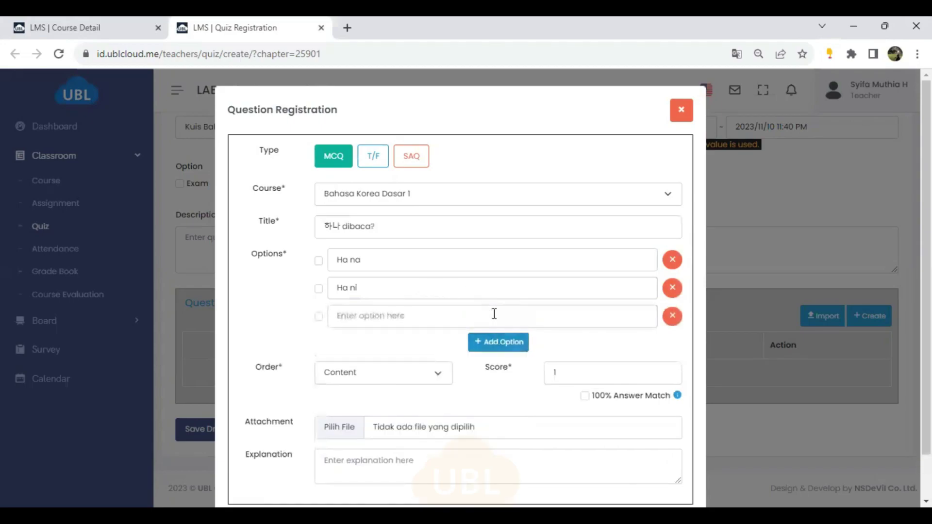
{"action": "left_click", "coordinate": [419, 311]}
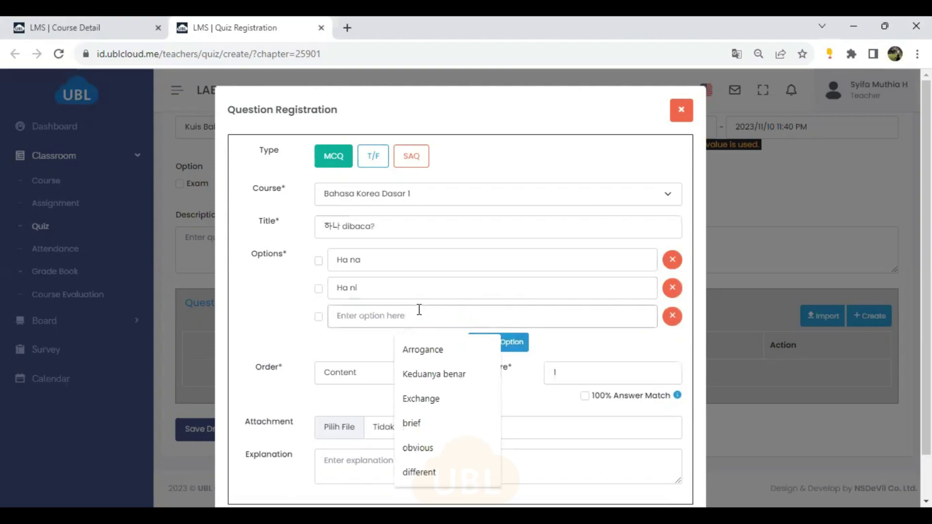
{"action": "type", "text": "Ng na"}
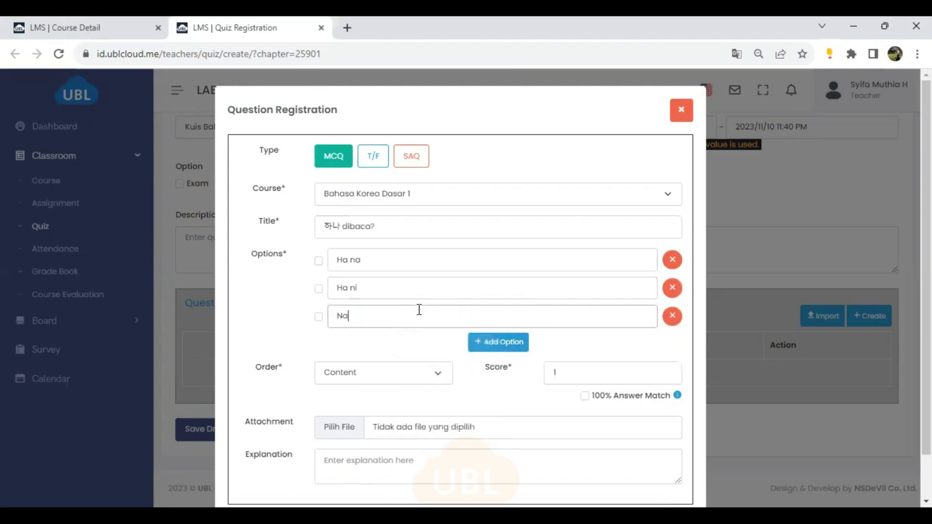
{"action": "key", "text": "BackSpace"}
{"action": "key", "text": "BackSpace"}
{"action": "key", "text": "BackSpace"}
{"action": "key", "text": "BackSpace"}
{"action": "type", "text": "a na"}
{"action": "left_click", "coordinate": [420, 342]}
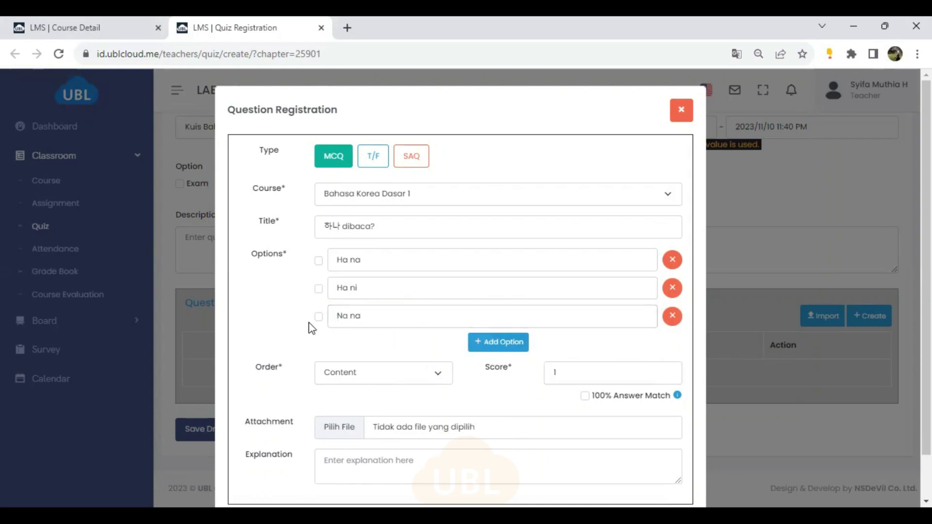
Step: Mark "Ha na" as the correct answer and set the option order to Random
{"action": "left_click", "coordinate": [318, 263]}
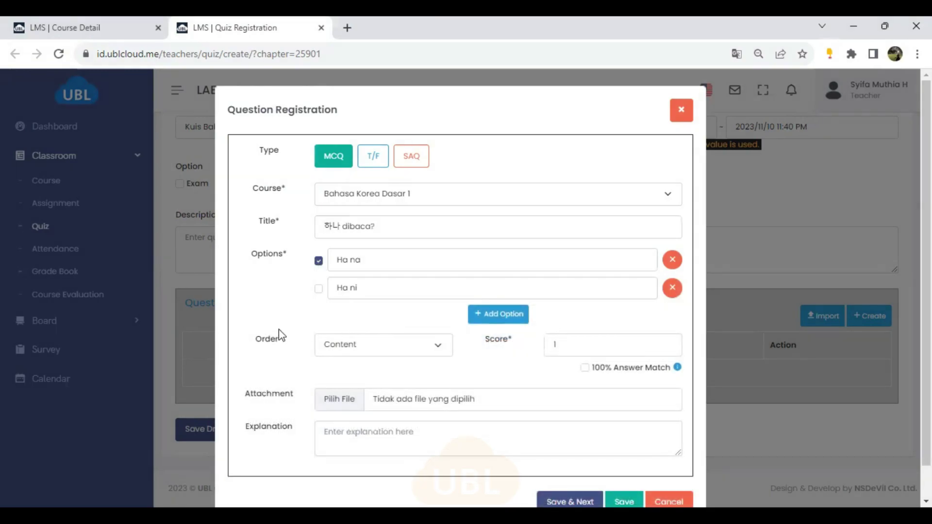
{"action": "left_click", "coordinate": [350, 356]}
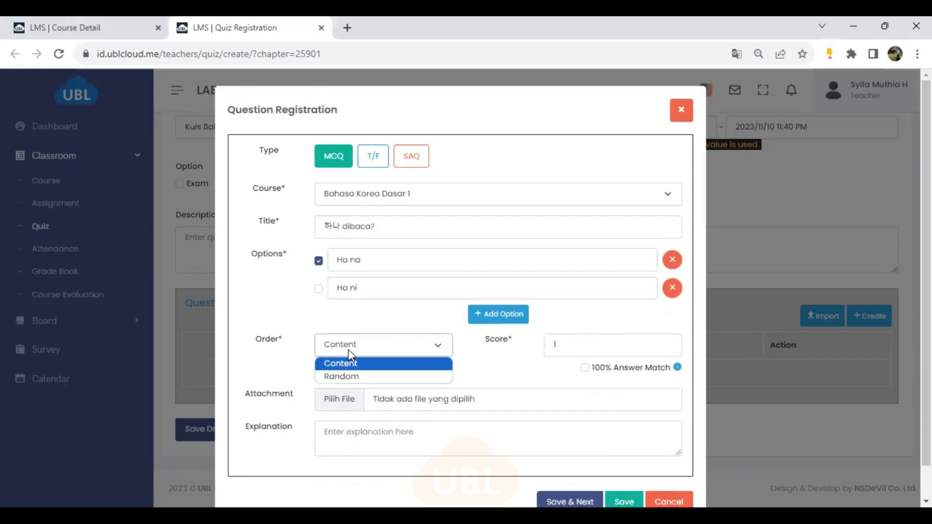
{"action": "left_click", "coordinate": [350, 376]}
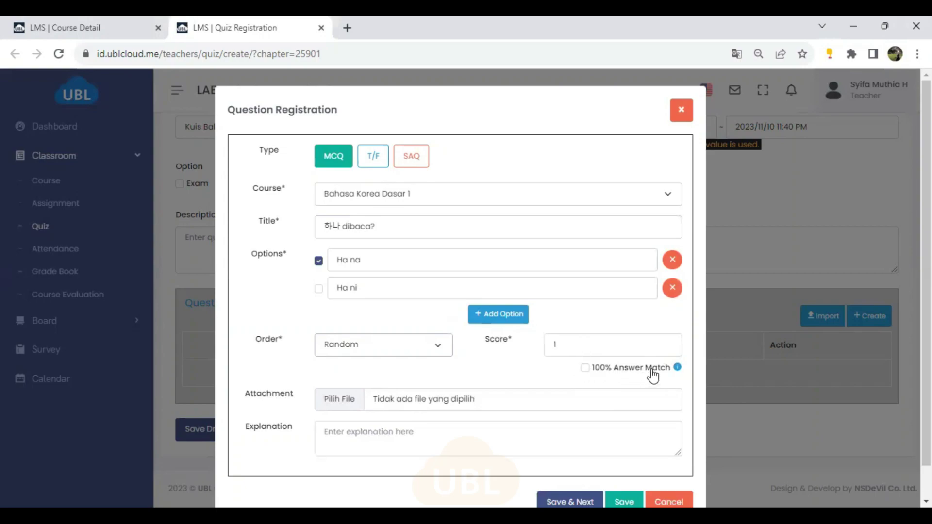
Step: Mark "Ha ni" as an additional correct answer with 100% Answer Match enabled, and save the question
{"action": "mouse_move", "coordinate": [678, 369]}
{"action": "left_click", "coordinate": [319, 288]}
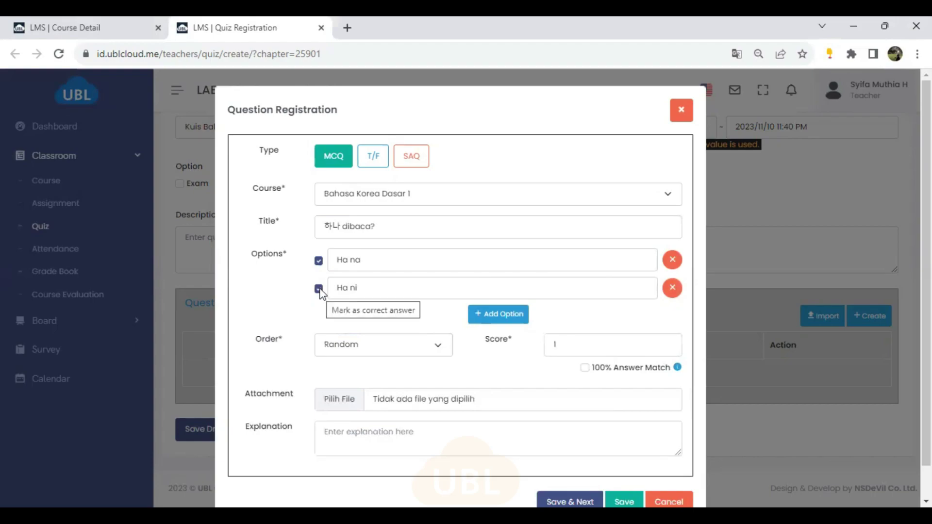
{"action": "left_click", "coordinate": [584, 368]}
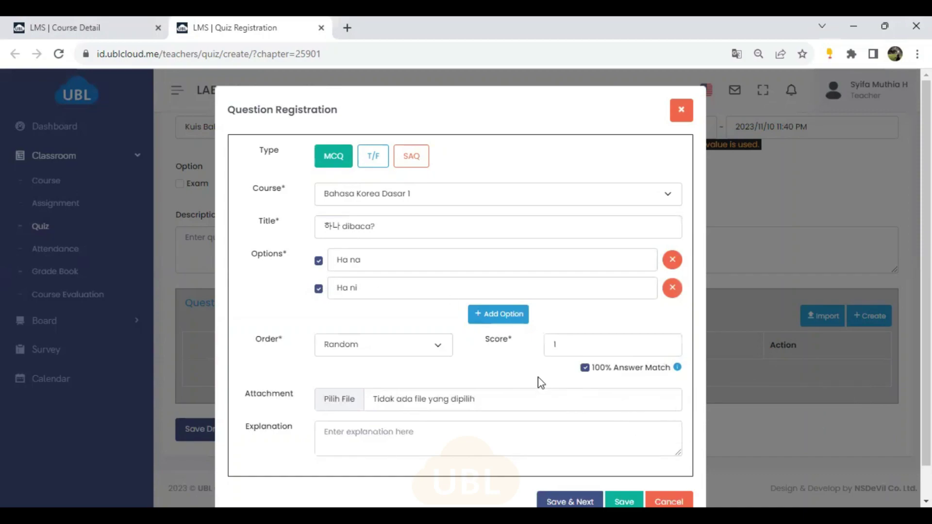
{"action": "scroll", "coordinate": [450, 402], "scroll_direction": "down", "scroll_amount": 1}
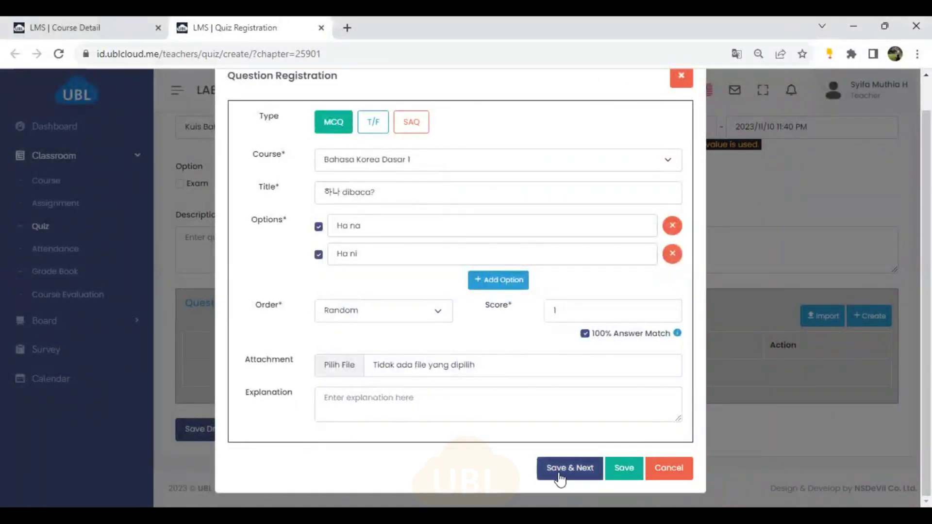
{"action": "scroll", "coordinate": [521, 407], "scroll_direction": "up", "scroll_amount": 1}
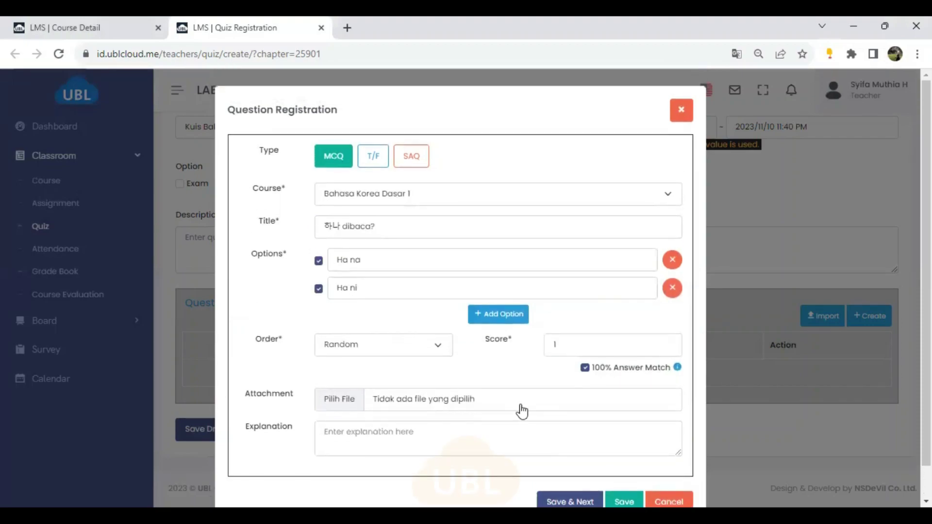
{"action": "scroll", "coordinate": [521, 407], "scroll_direction": "down", "scroll_amount": 1}
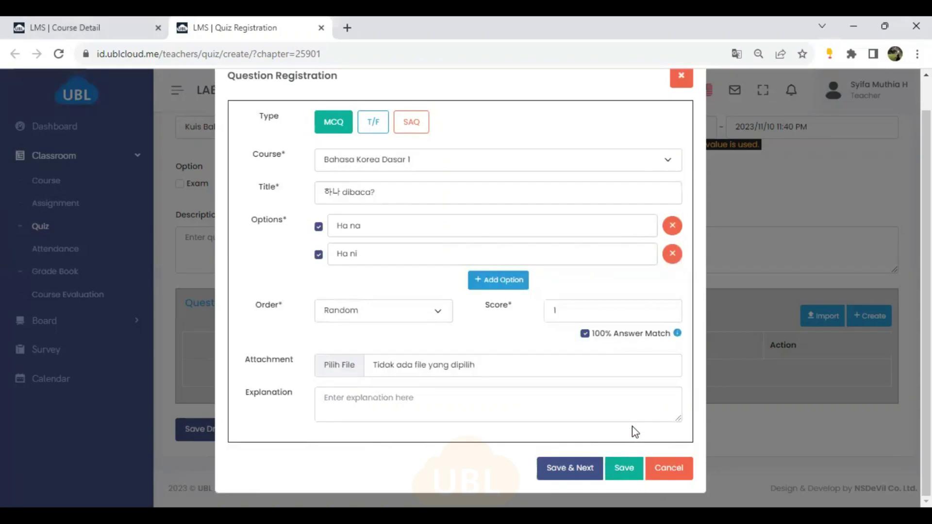
{"action": "left_click", "coordinate": [629, 472]}
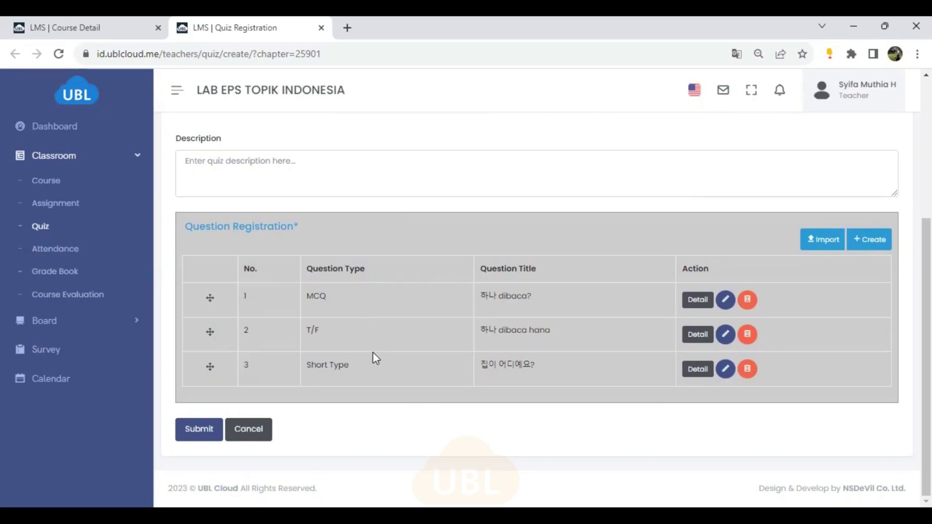
Step: Submit the quiz with its registered questions and review the question list on its details page
{"action": "left_click", "coordinate": [193, 435]}
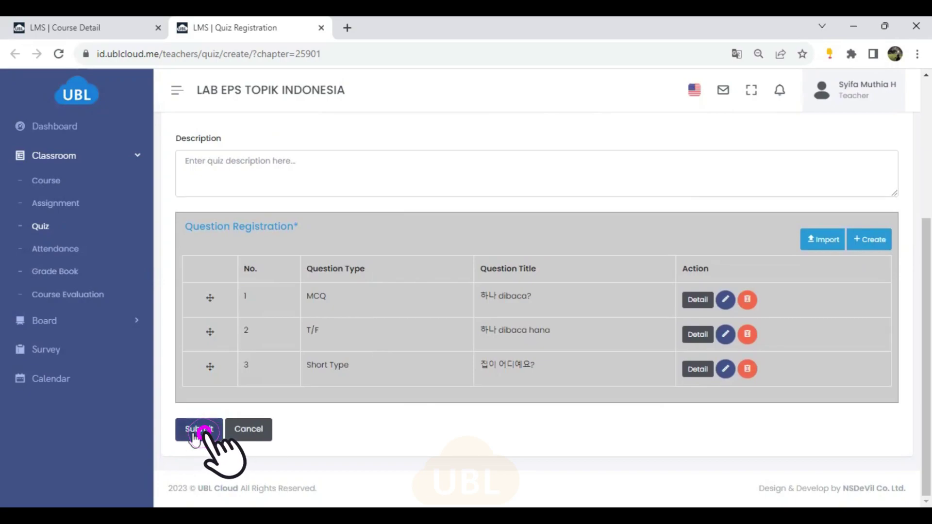
{"action": "left_click", "coordinate": [194, 436]}
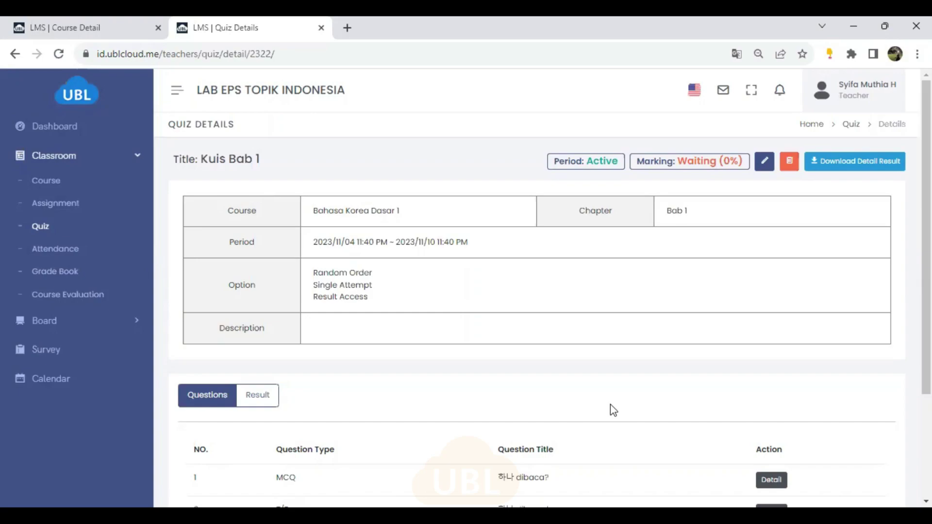
{"action": "scroll", "coordinate": [613, 410], "scroll_direction": "down", "scroll_amount": 1}
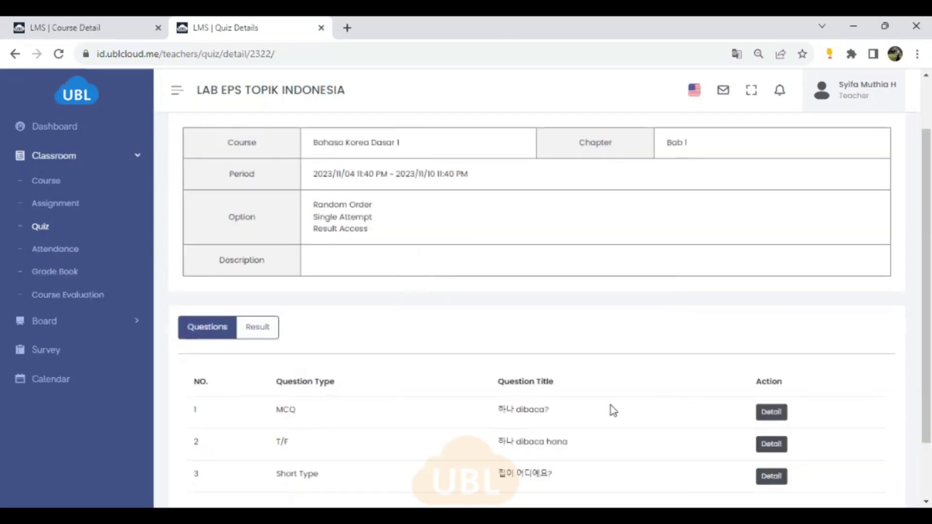